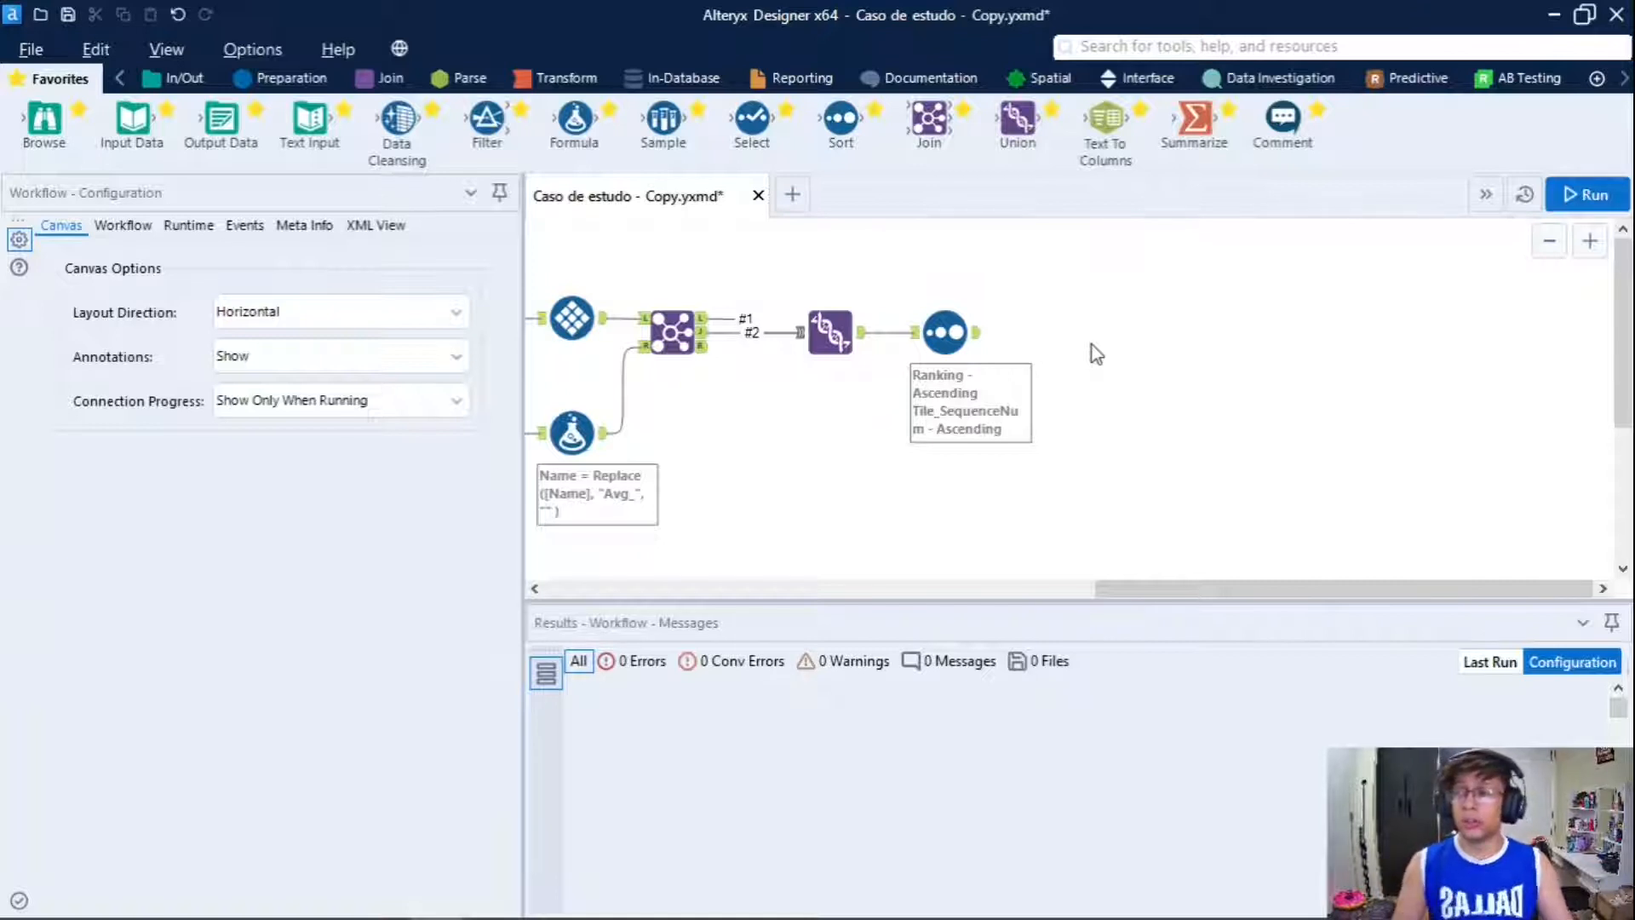
# - Run the workflow and display the output data of the Sort tool
pyautogui.click(967, 334)
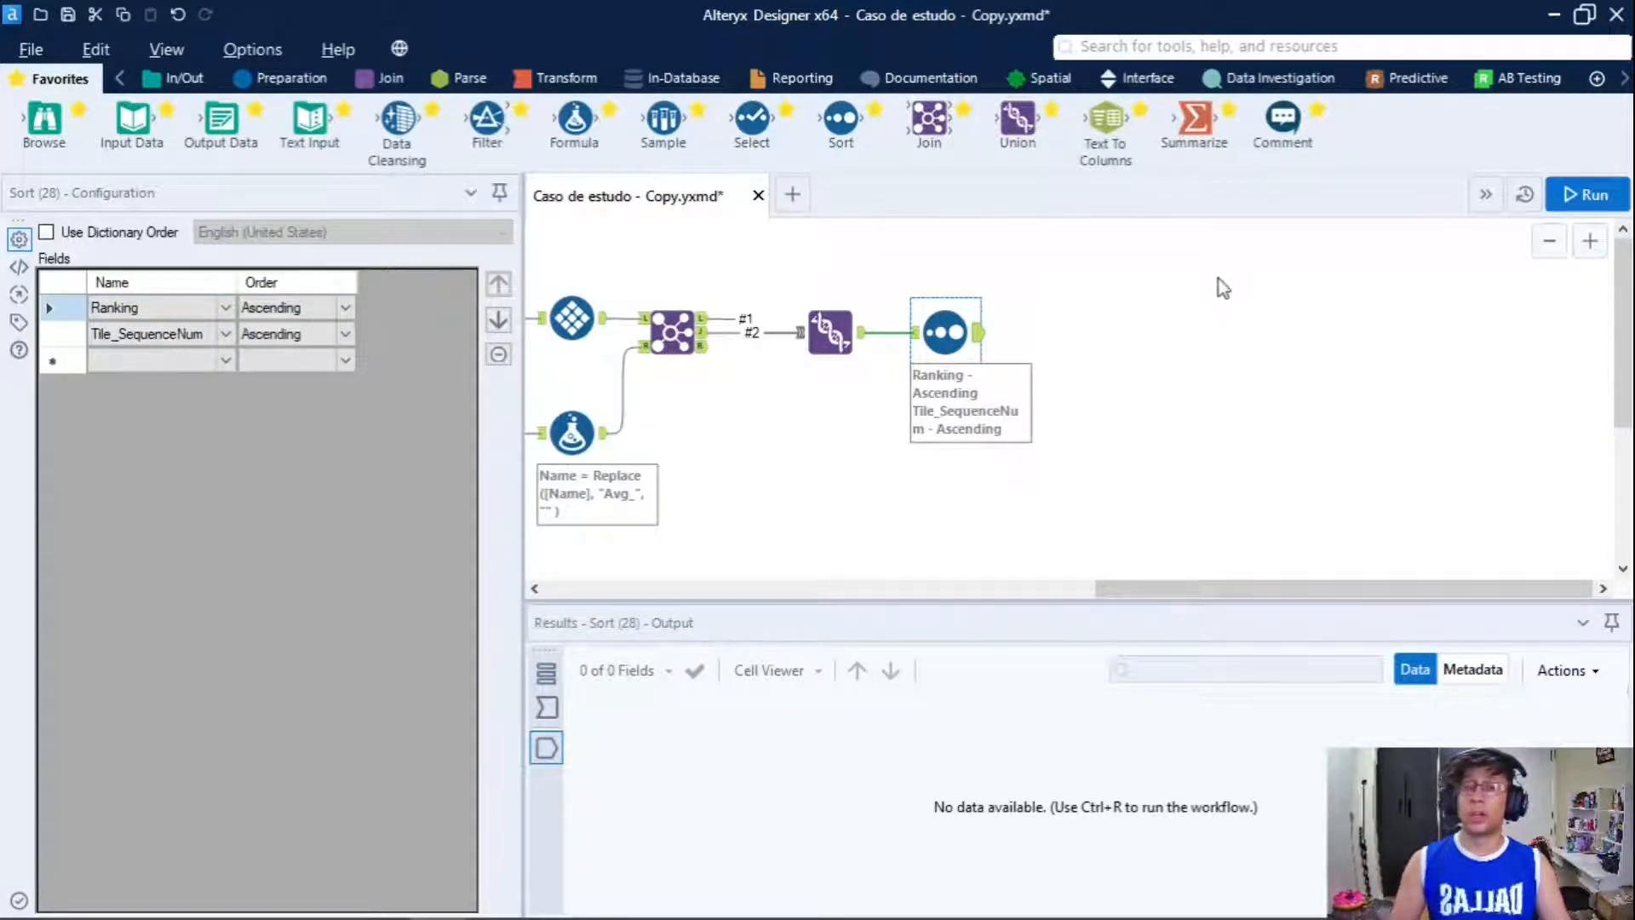
pyautogui.click(1584, 197)
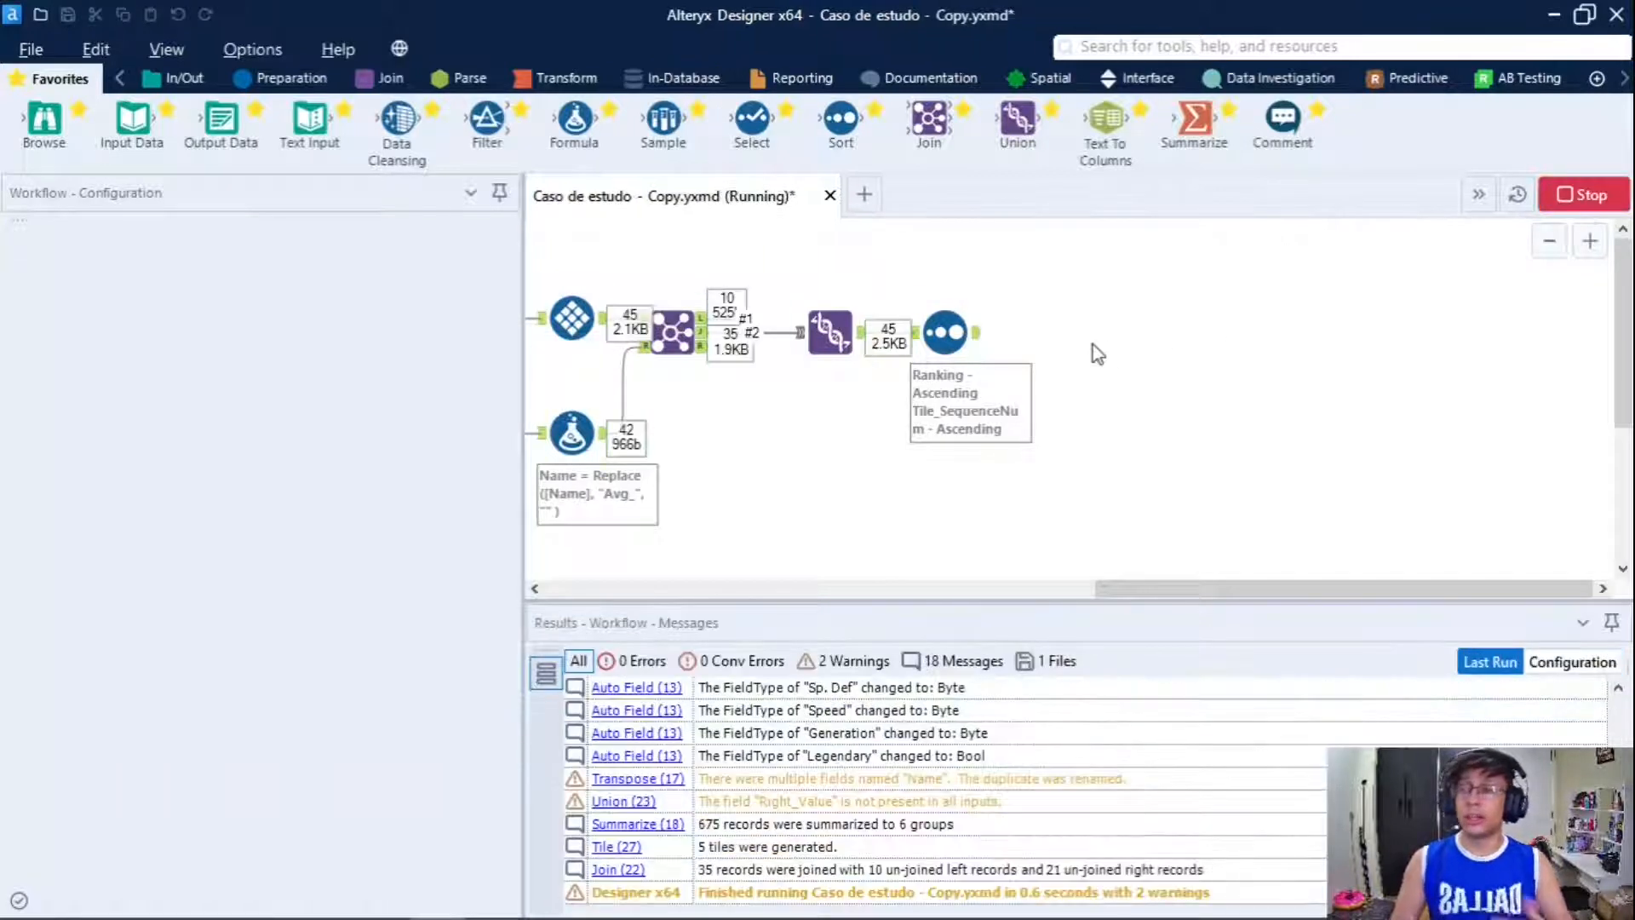
pyautogui.click(1024, 564)
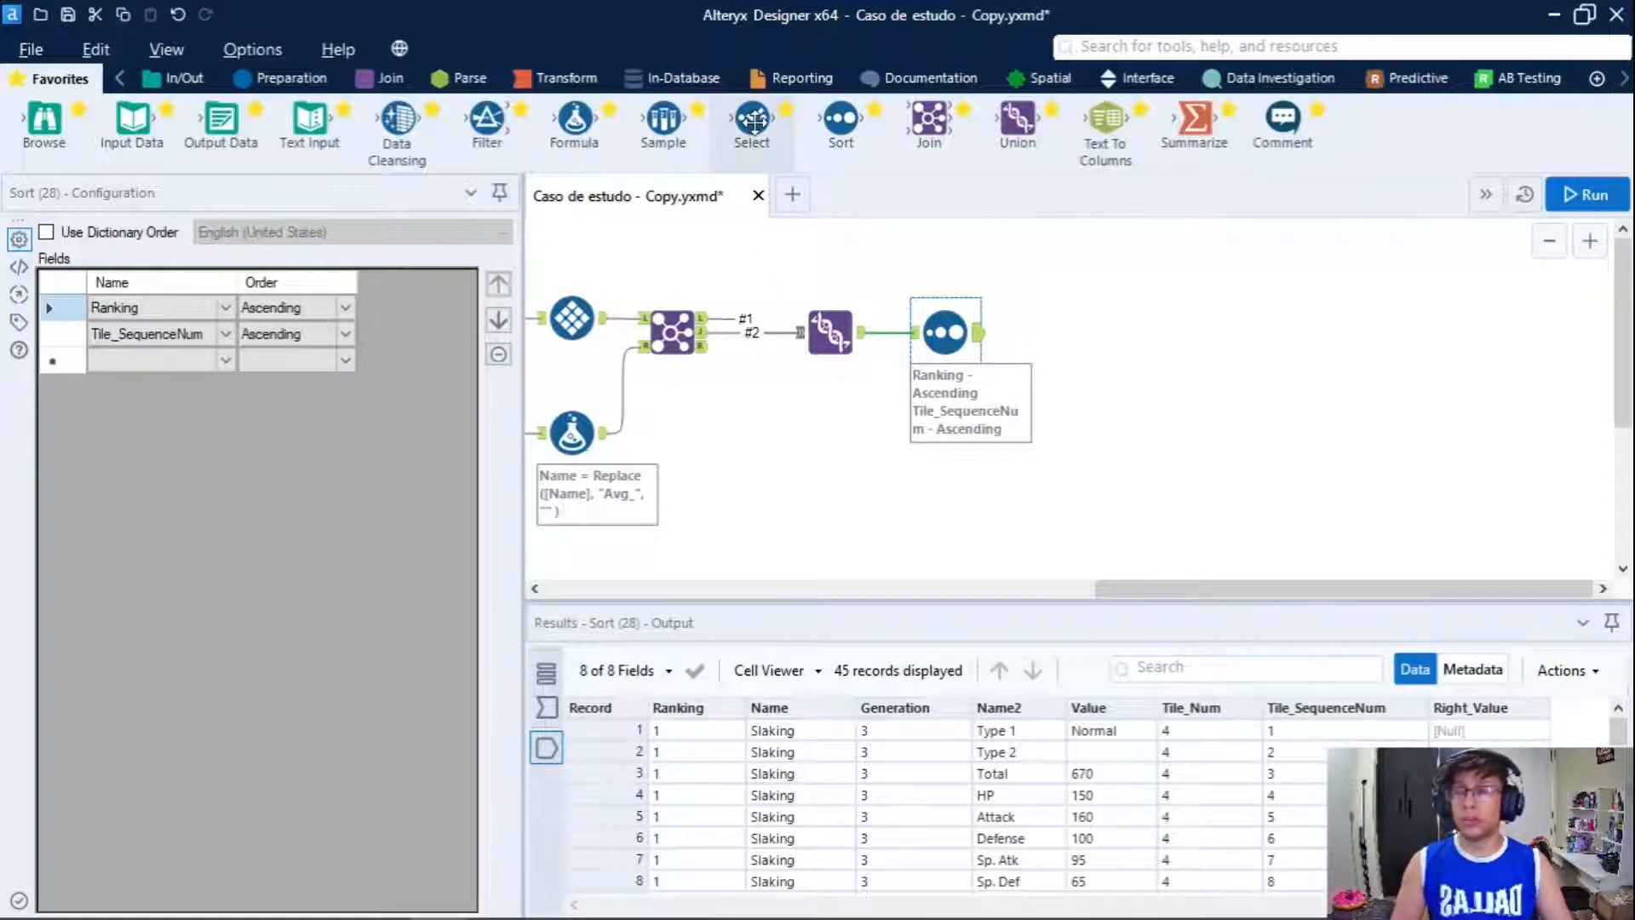
# - Add a Select tool after the Sort tool and exclude the Tile_Num and Tile_SequenceNum fields in it
pyautogui.moveTo(753, 120); pyautogui.dragTo(1119, 328)
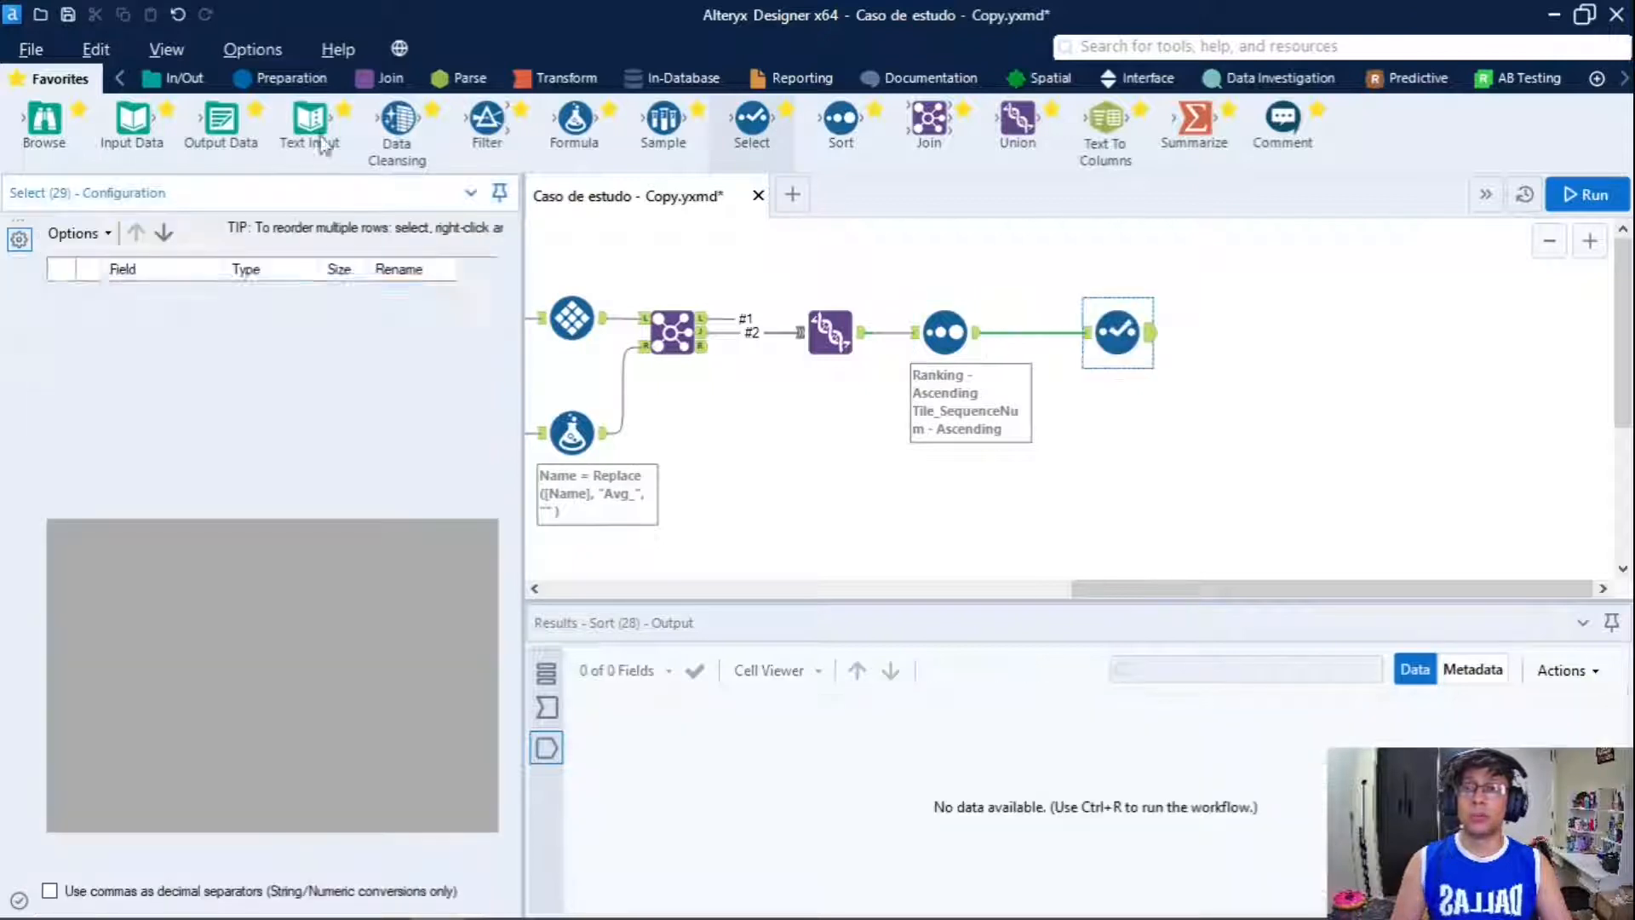
pyautogui.click(275, 79)
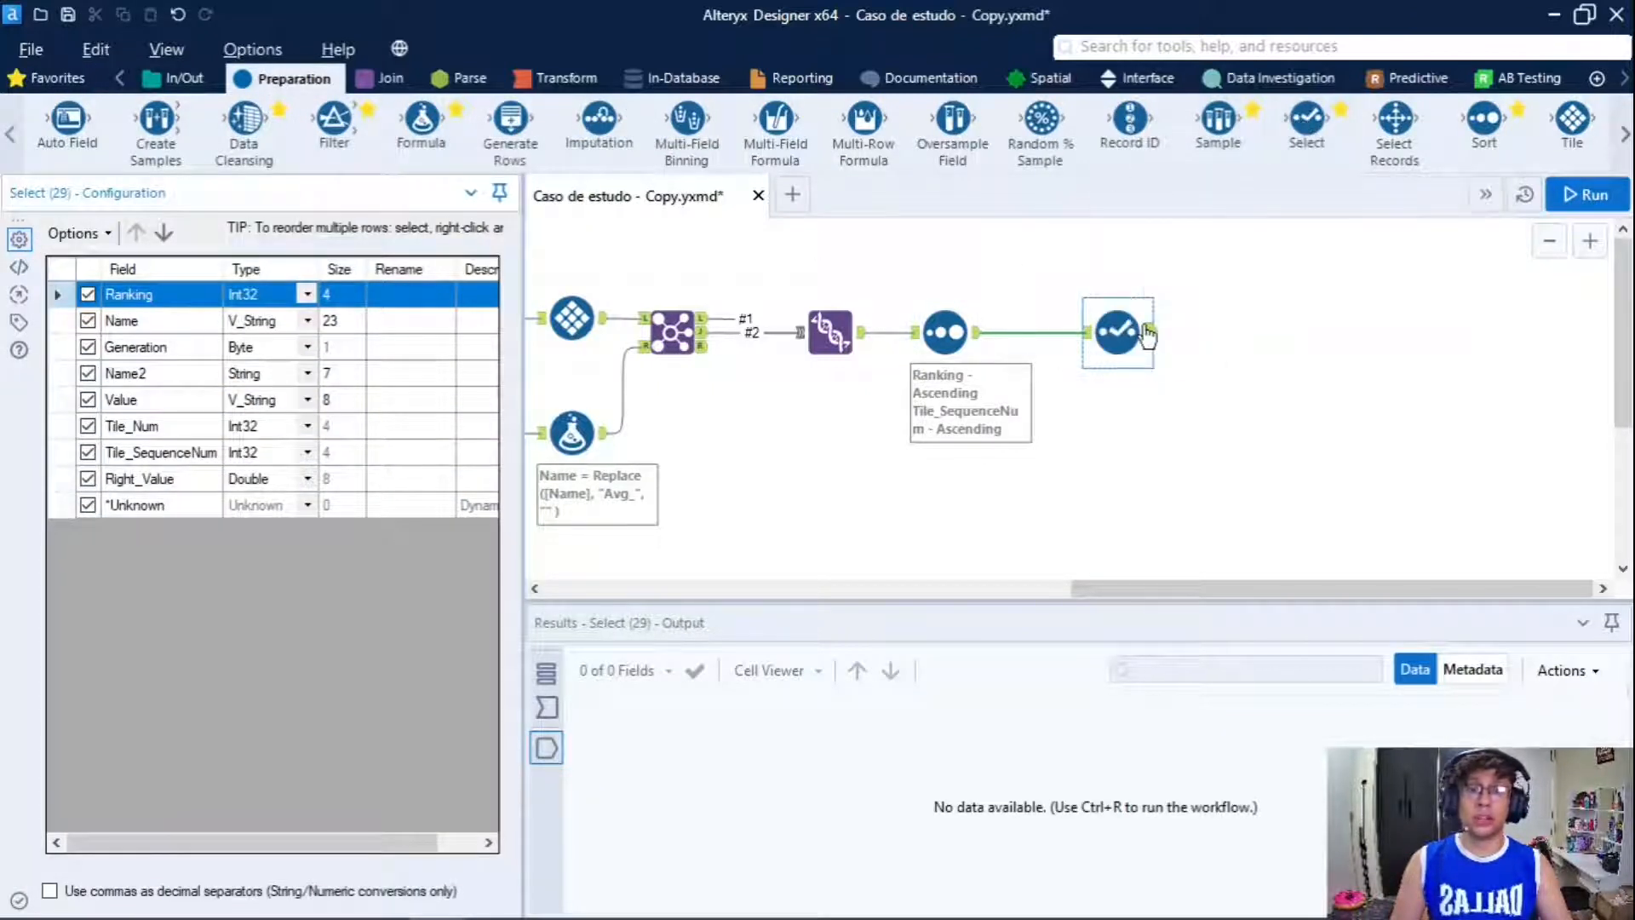
pyautogui.moveTo(1124, 332); pyautogui.dragTo(1096, 332)
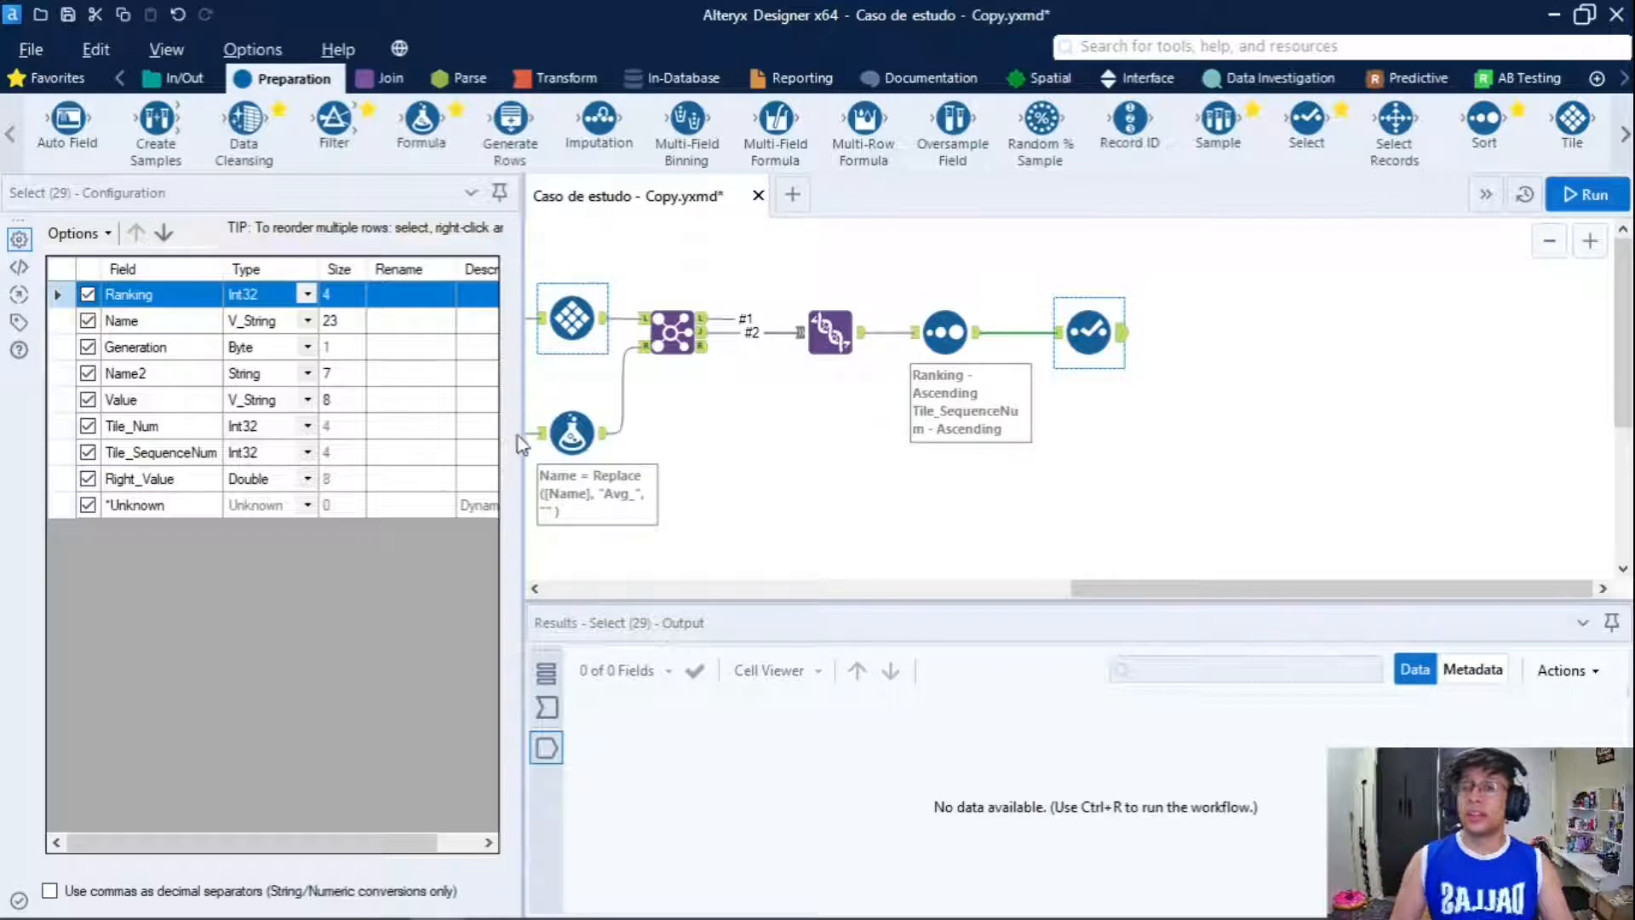
pyautogui.moveTo(529, 417); pyautogui.dragTo(632, 431)
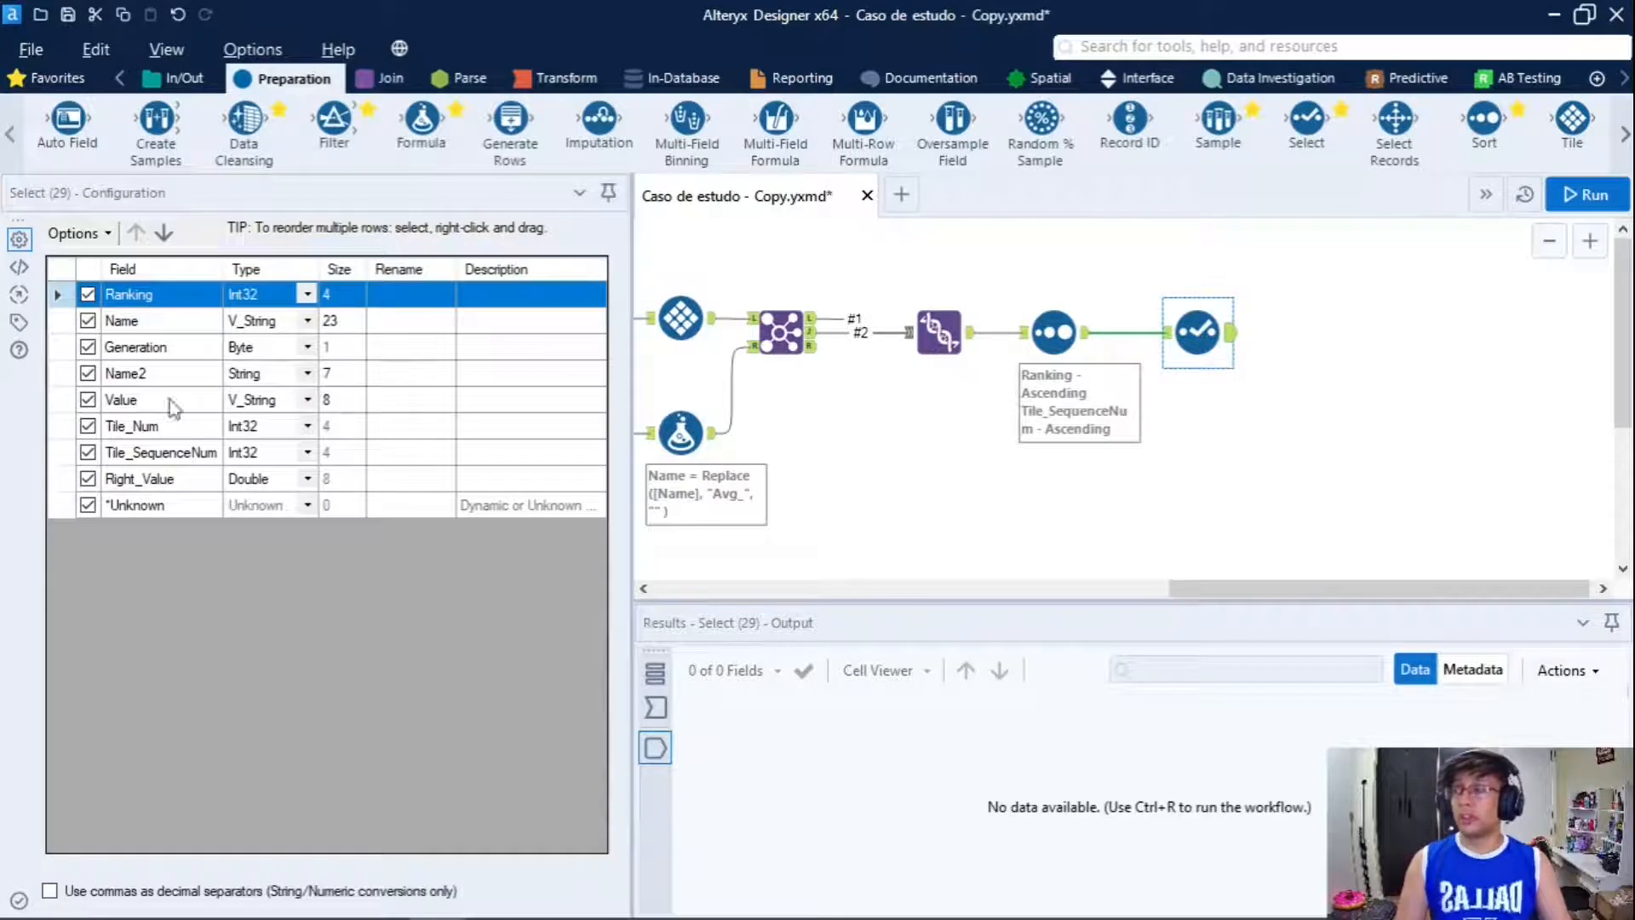
pyautogui.click(87, 425)
pyautogui.click(89, 452)
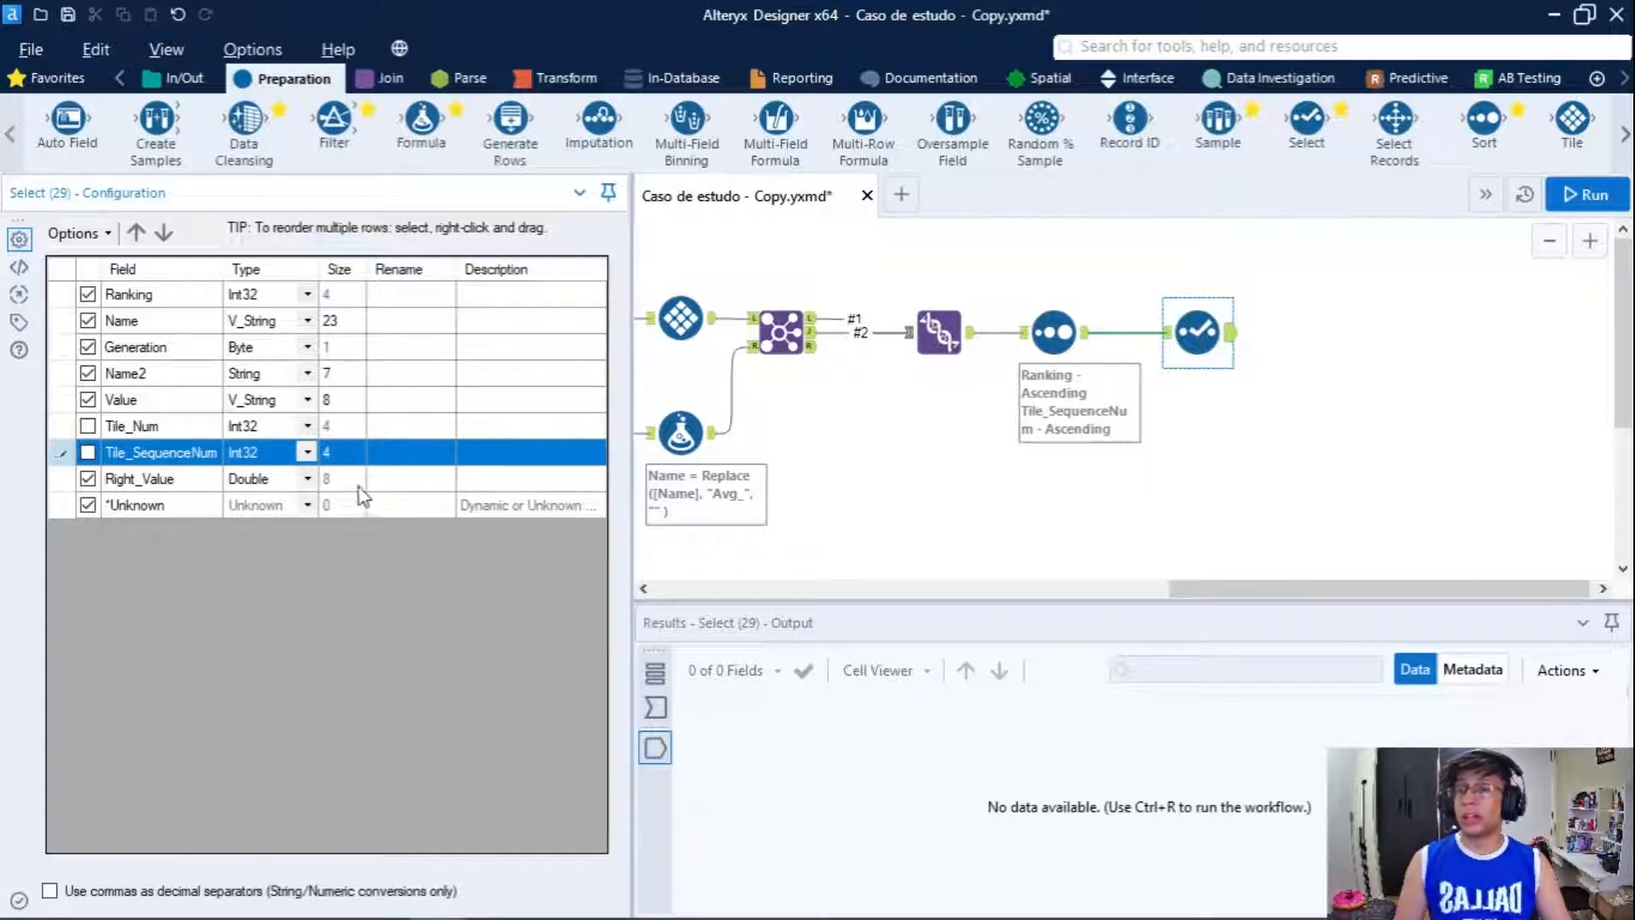
# - Rename the Right_Value field to Média Geral, Name2 to Status and Value to Valor in the Select tool
pyautogui.click(397, 482)
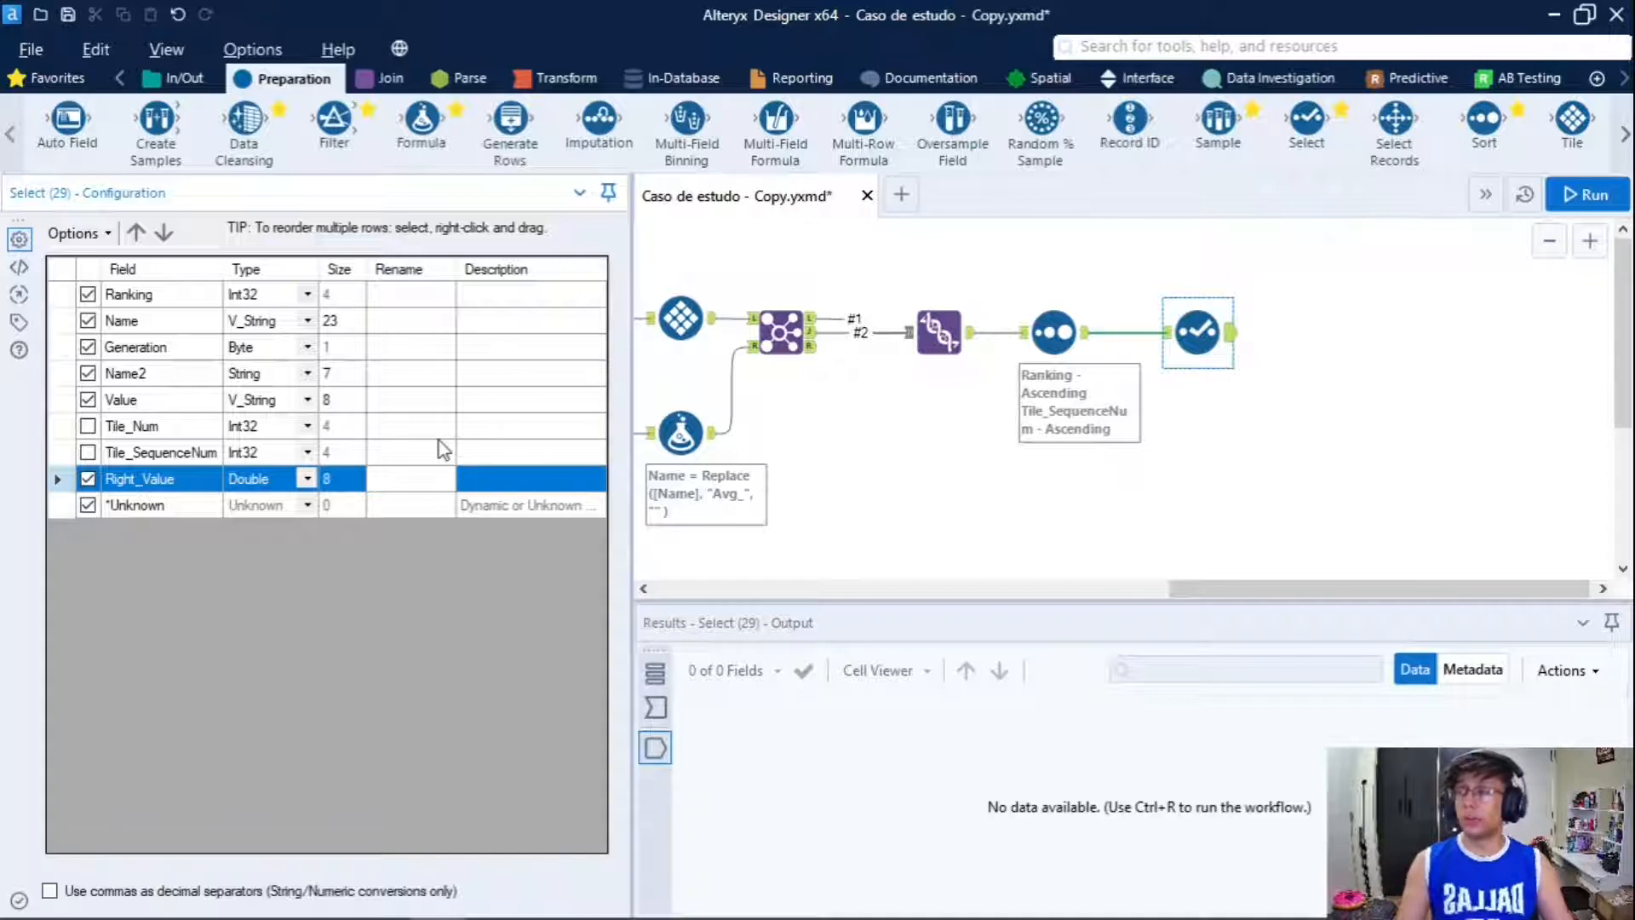
pyautogui.write('Média Geral')
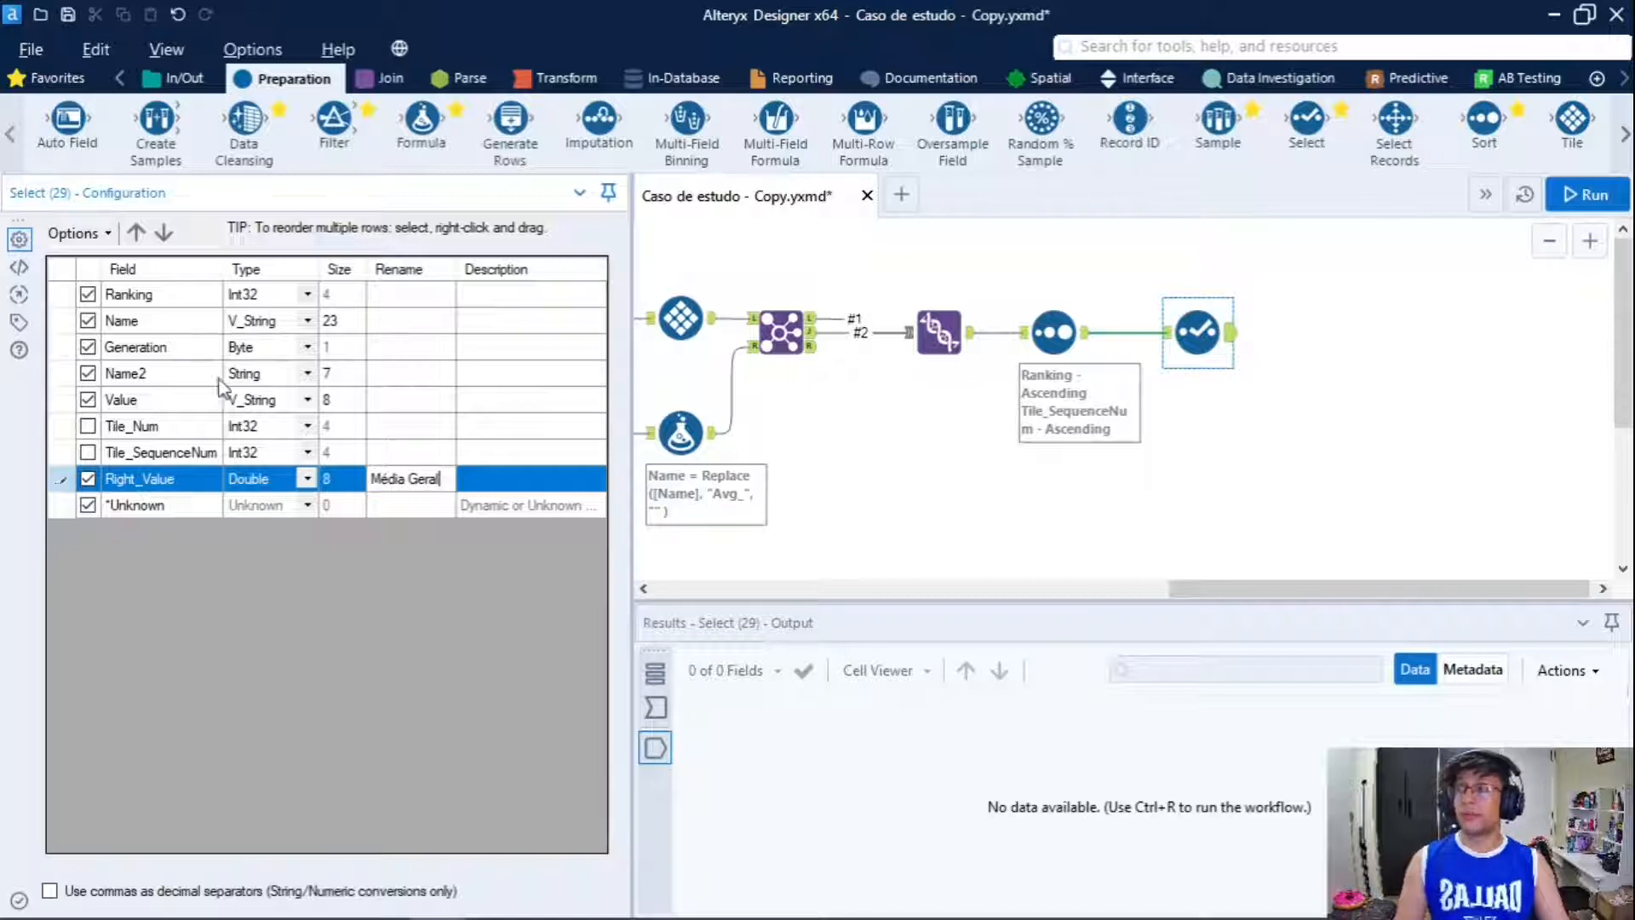
pyautogui.click(431, 372)
pyautogui.write('Status')
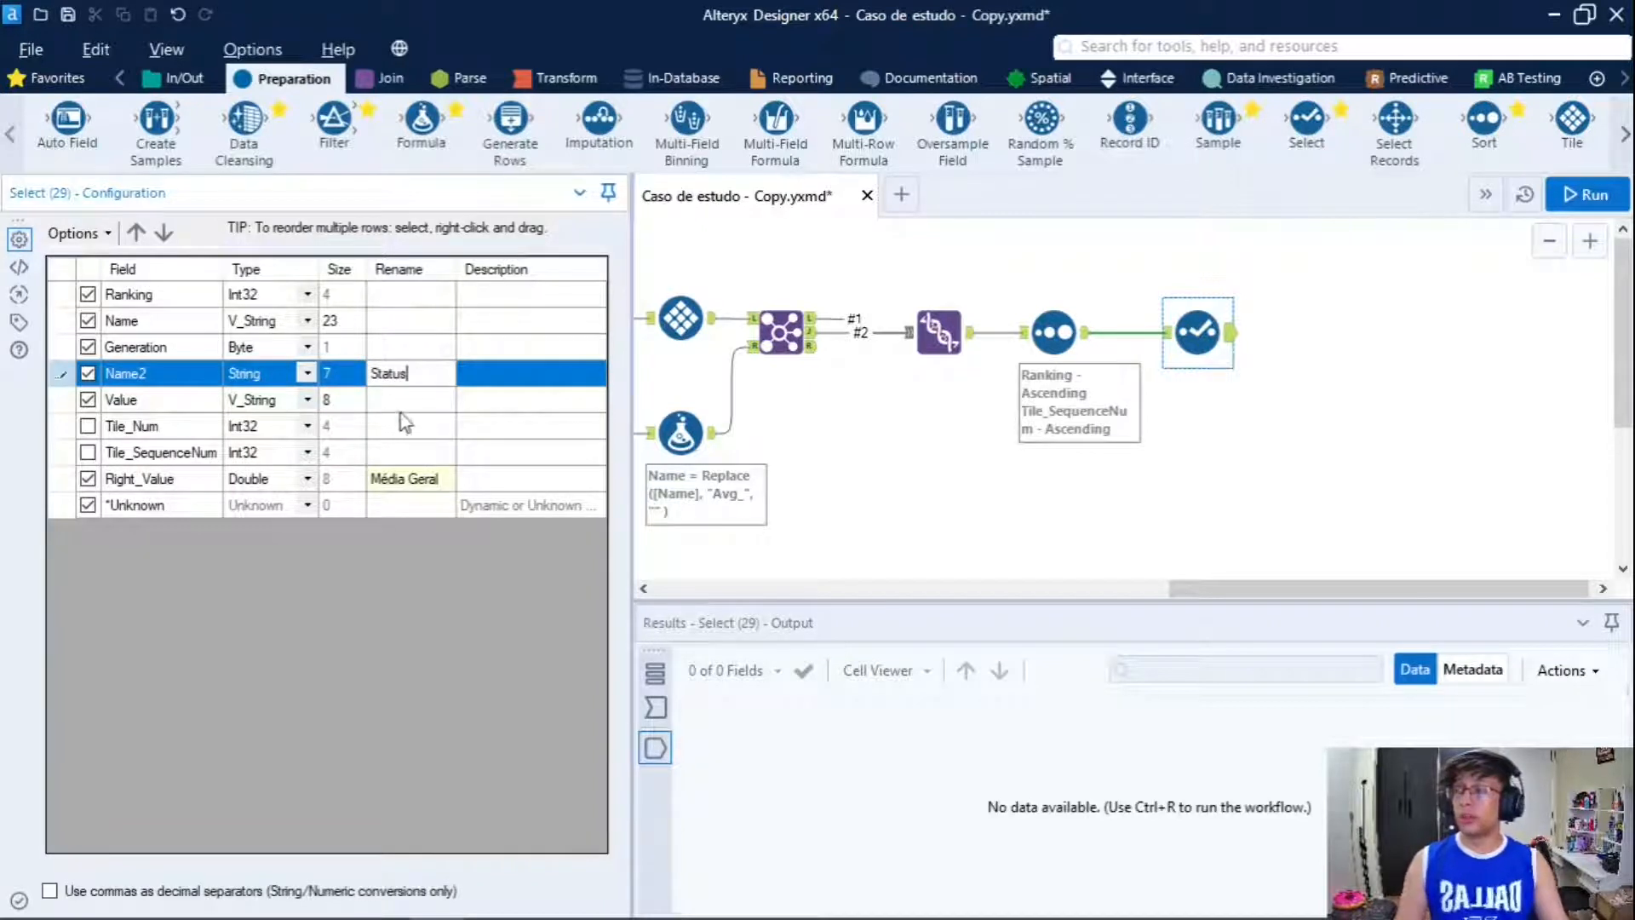
pyautogui.click(443, 399)
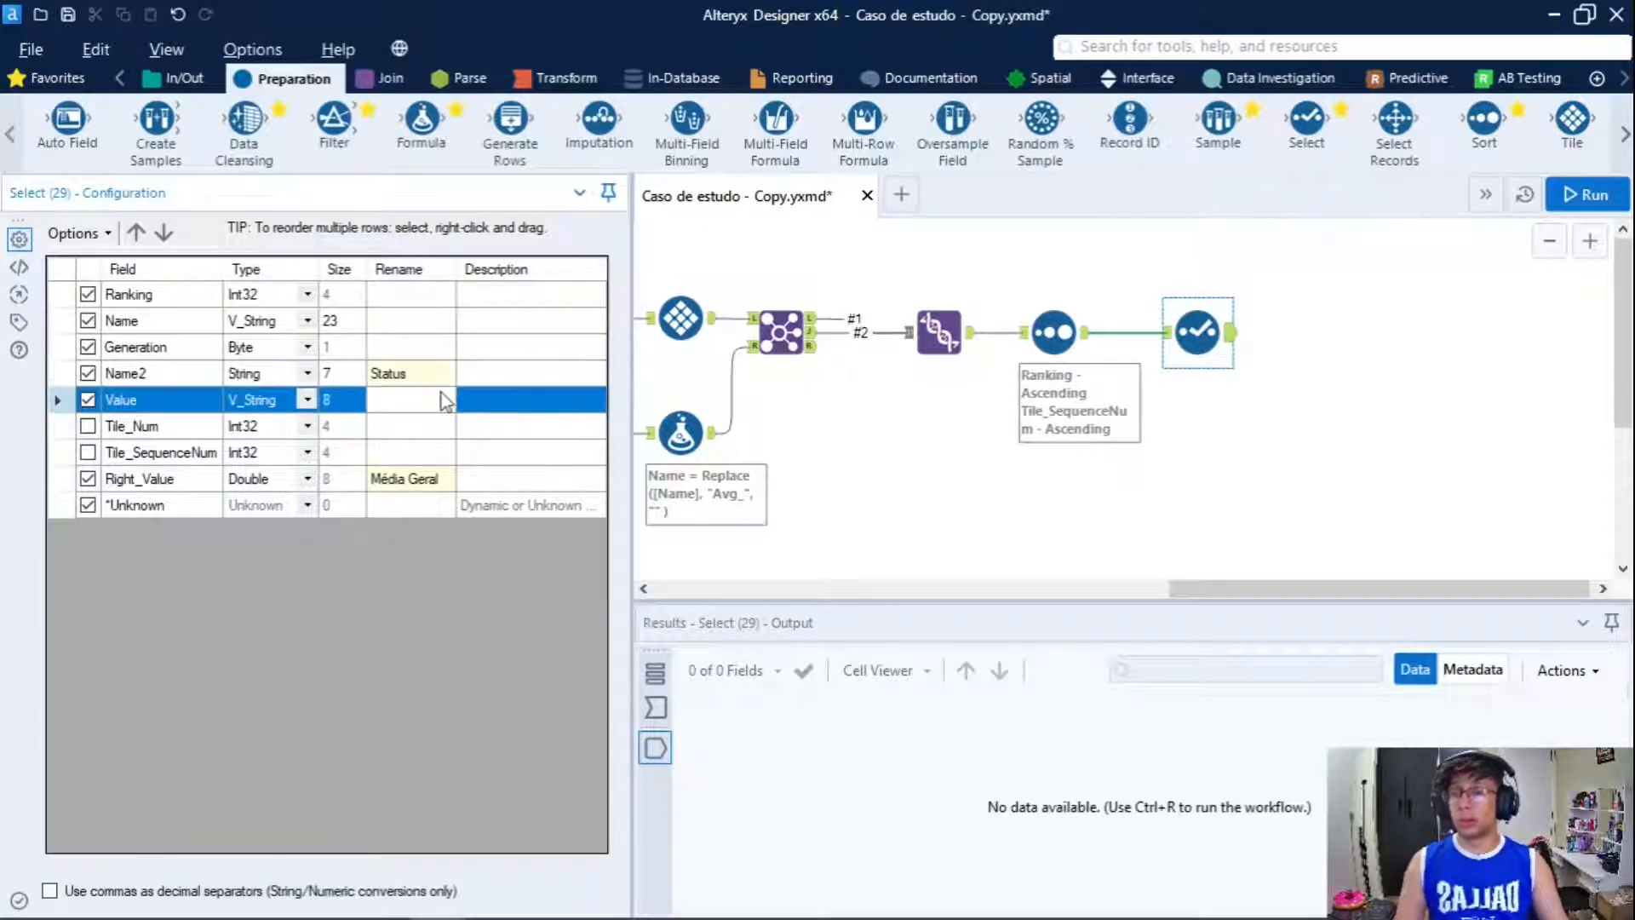
pyautogui.write('Valor')
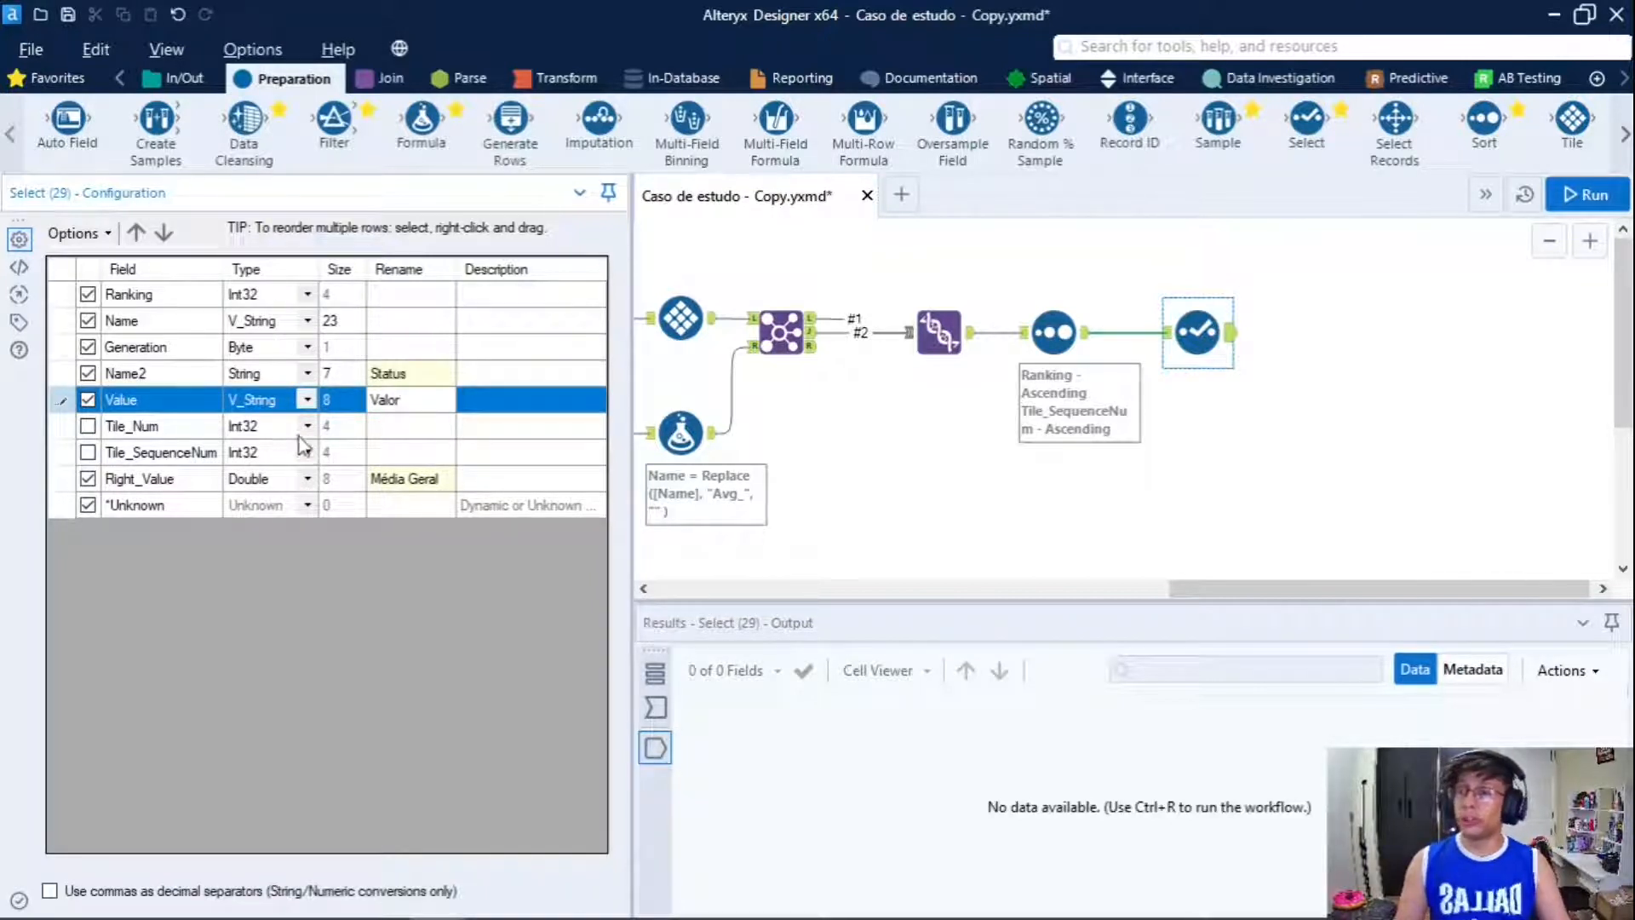
# - Look through the data types available for the Value field without changing its type
pyautogui.click(305, 402)
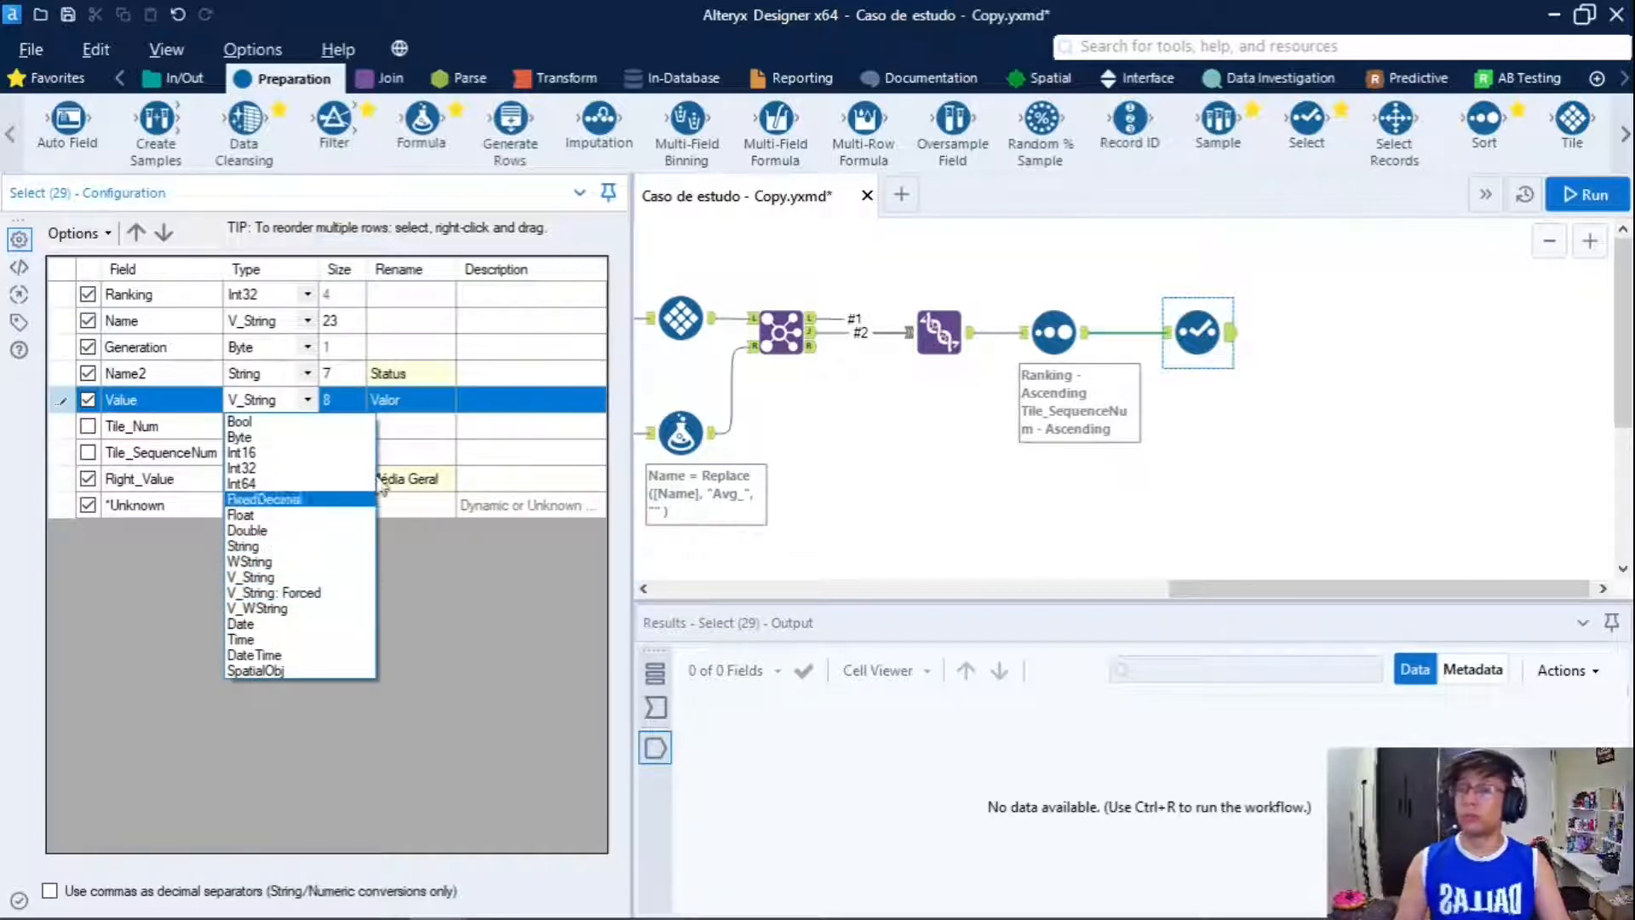
pyautogui.click(427, 410)
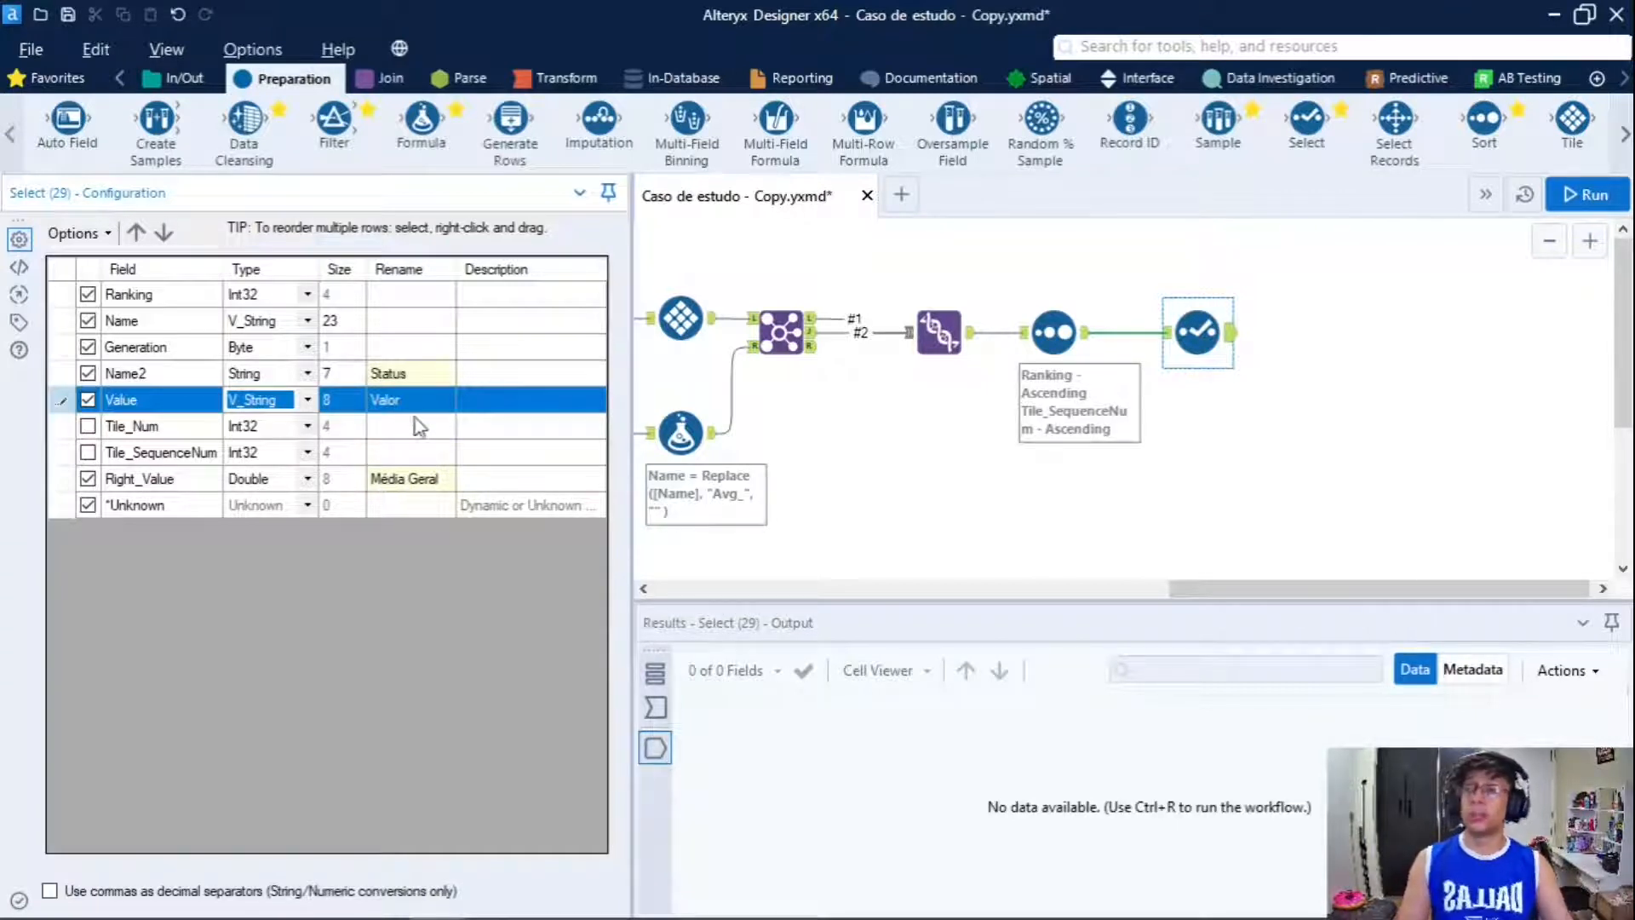
pyautogui.click(308, 400)
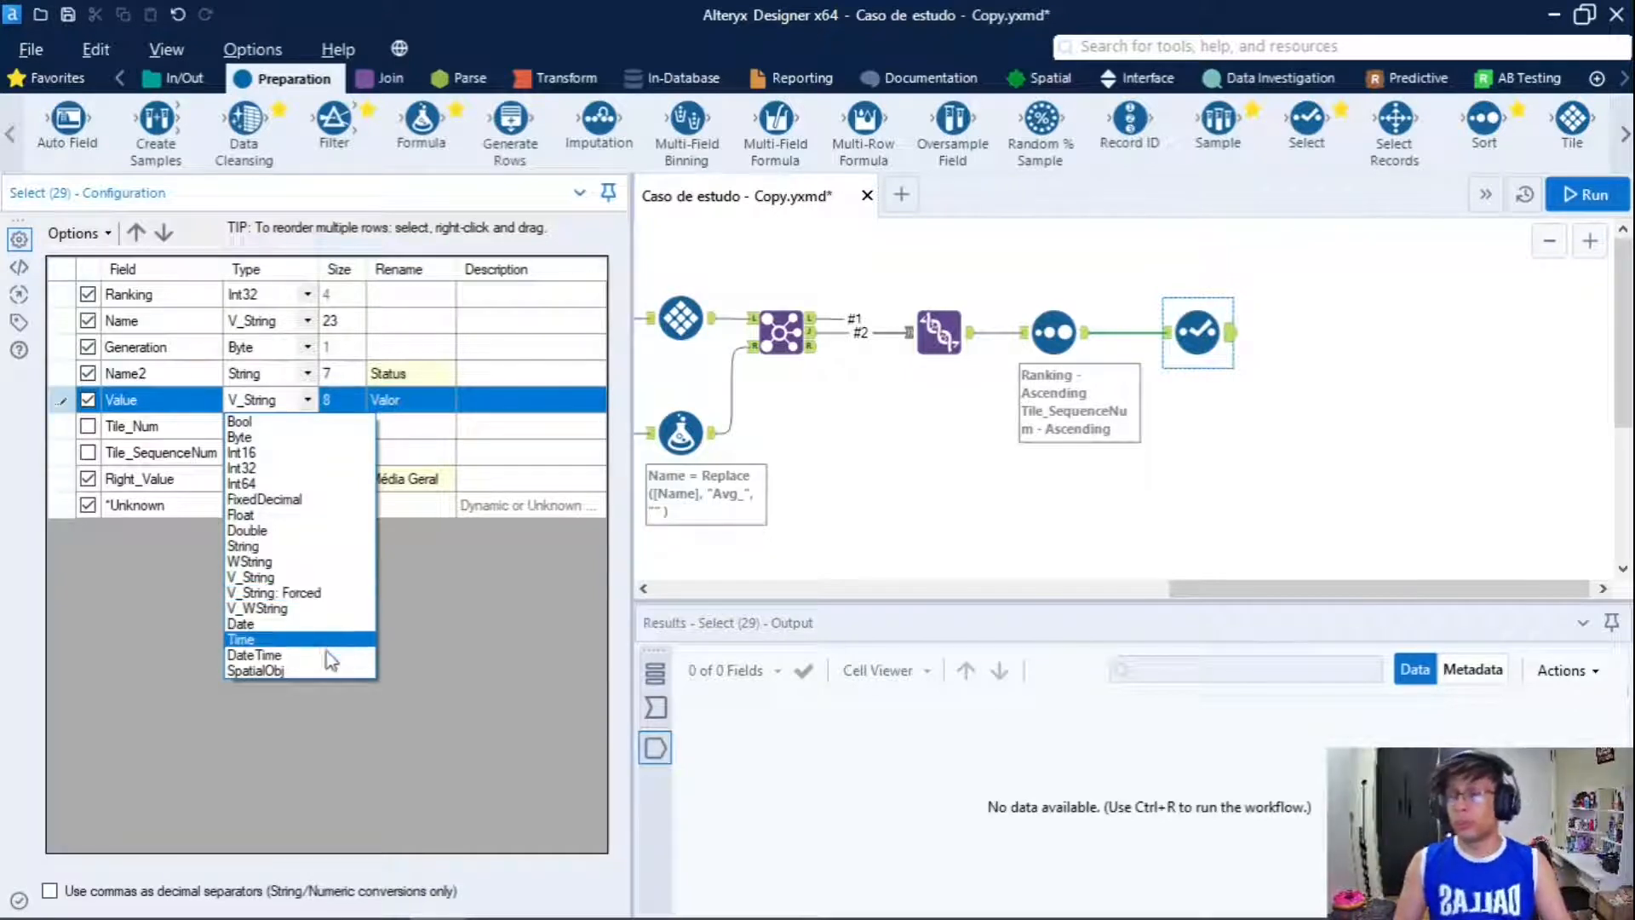
pyautogui.click(407, 408)
pyautogui.click(407, 407)
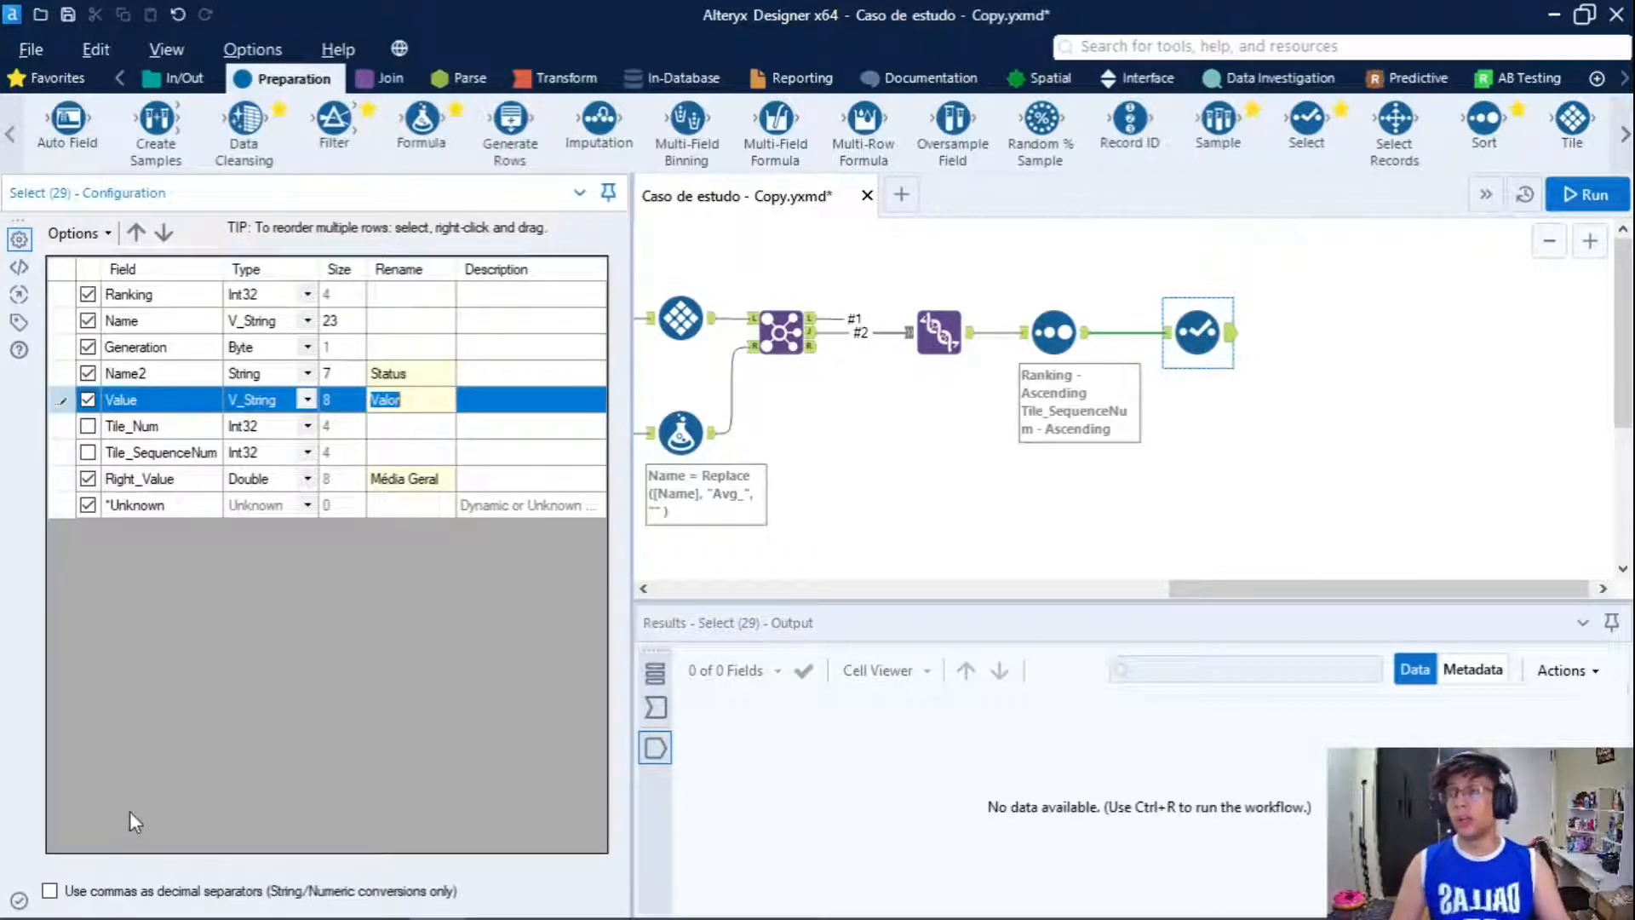
# - Move the Tile_SequenceNum field one row up in the field order and return it to its original place
pyautogui.click(64, 322)
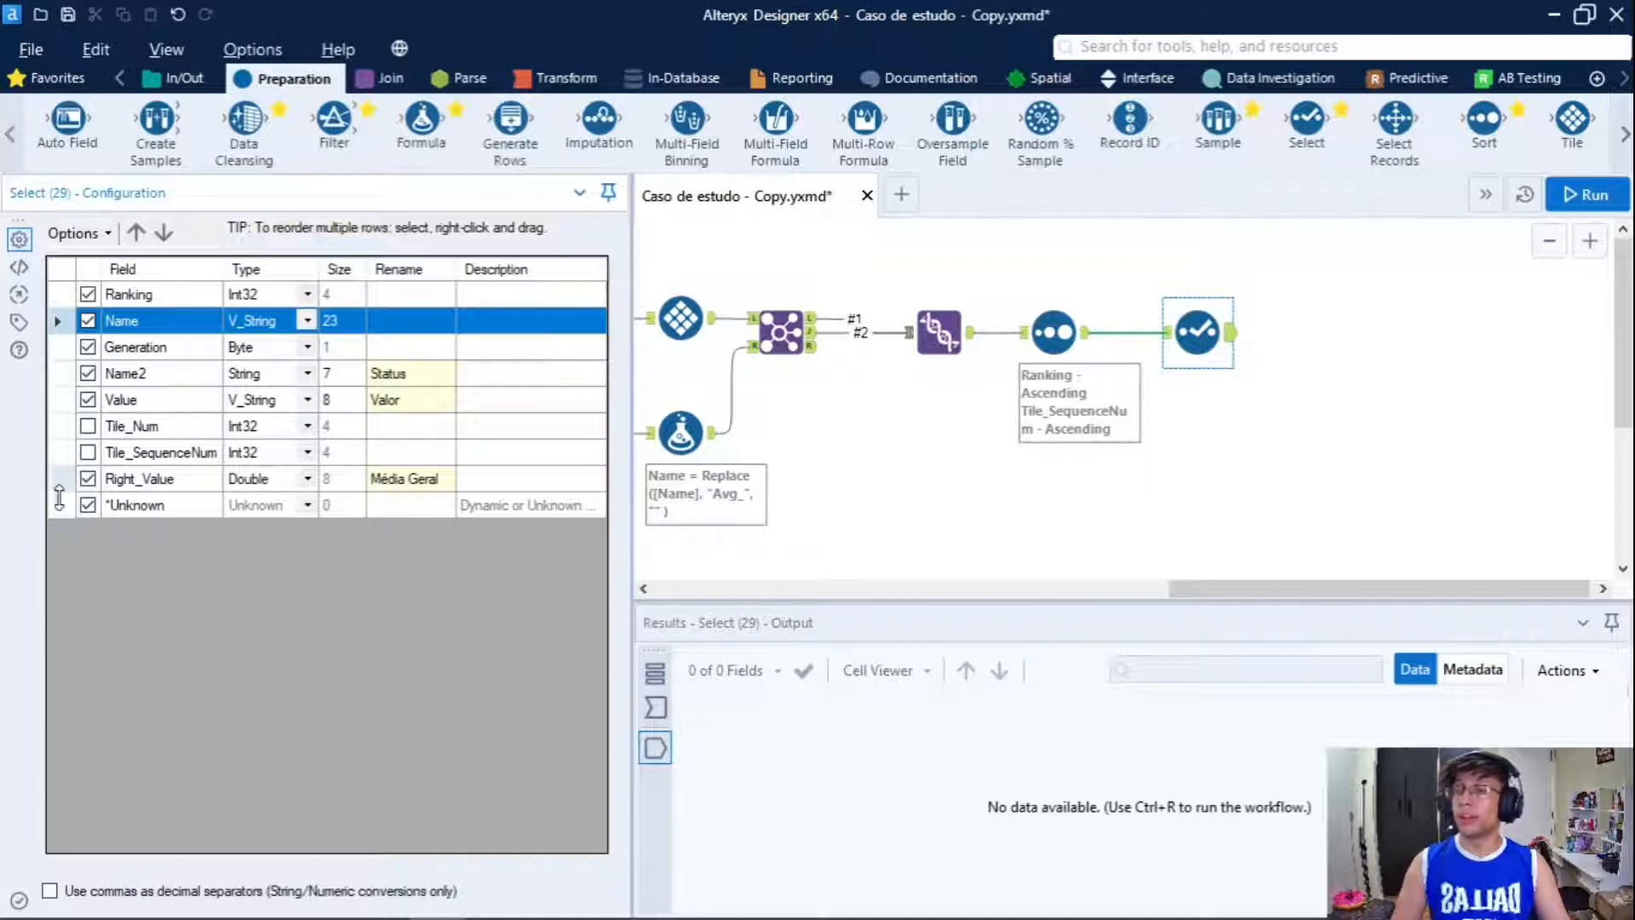
pyautogui.click(72, 453)
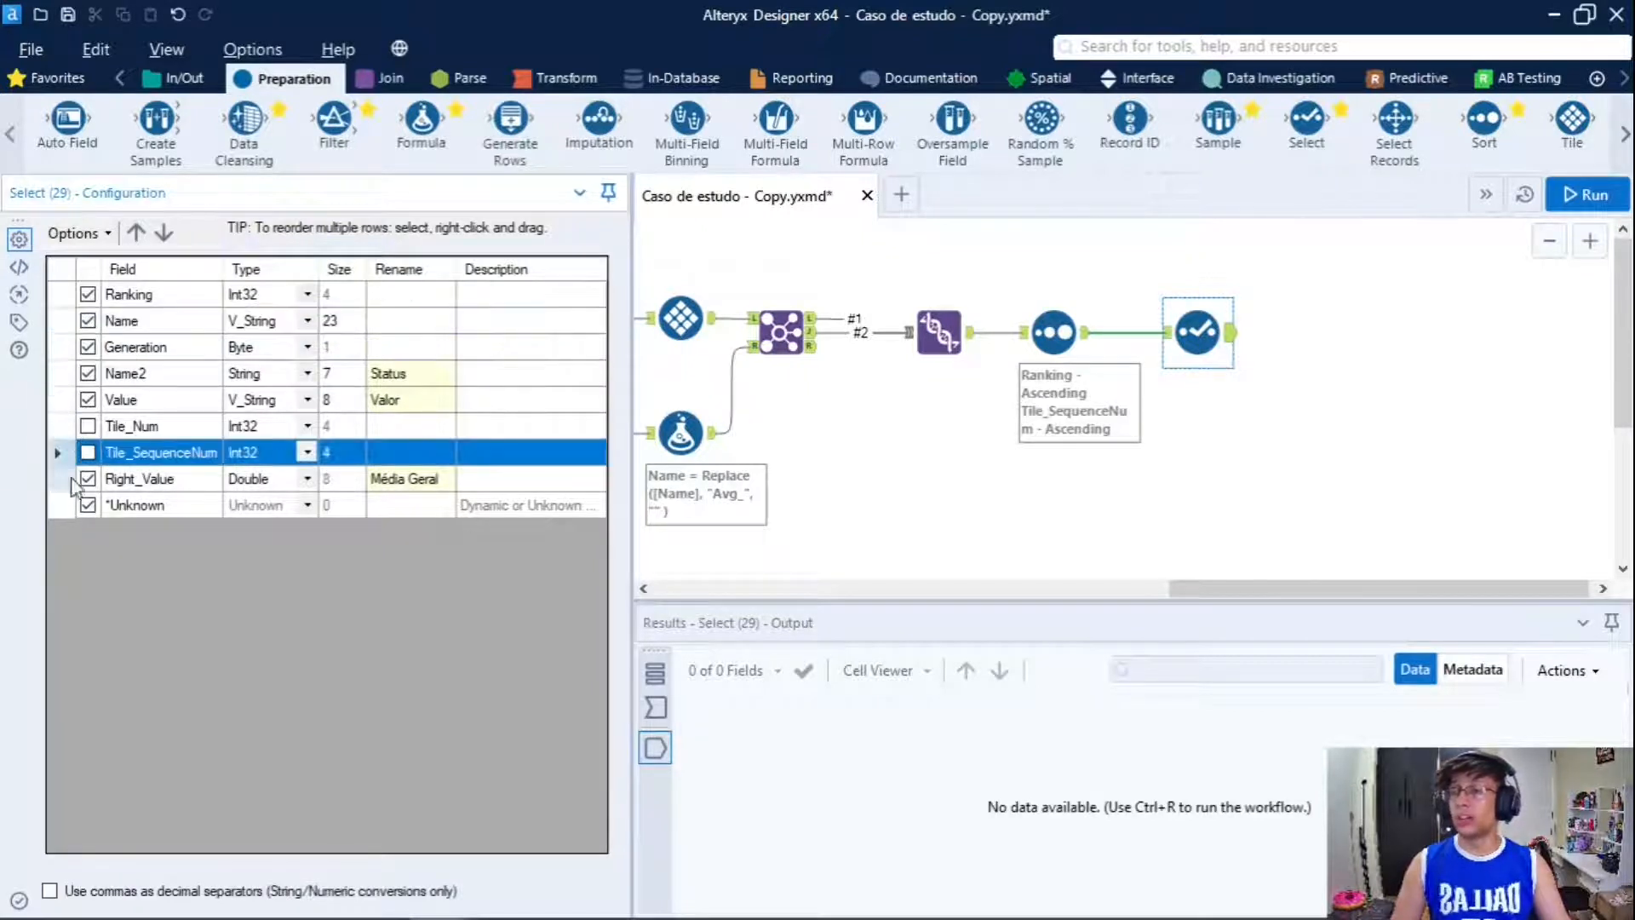
pyautogui.click(135, 235)
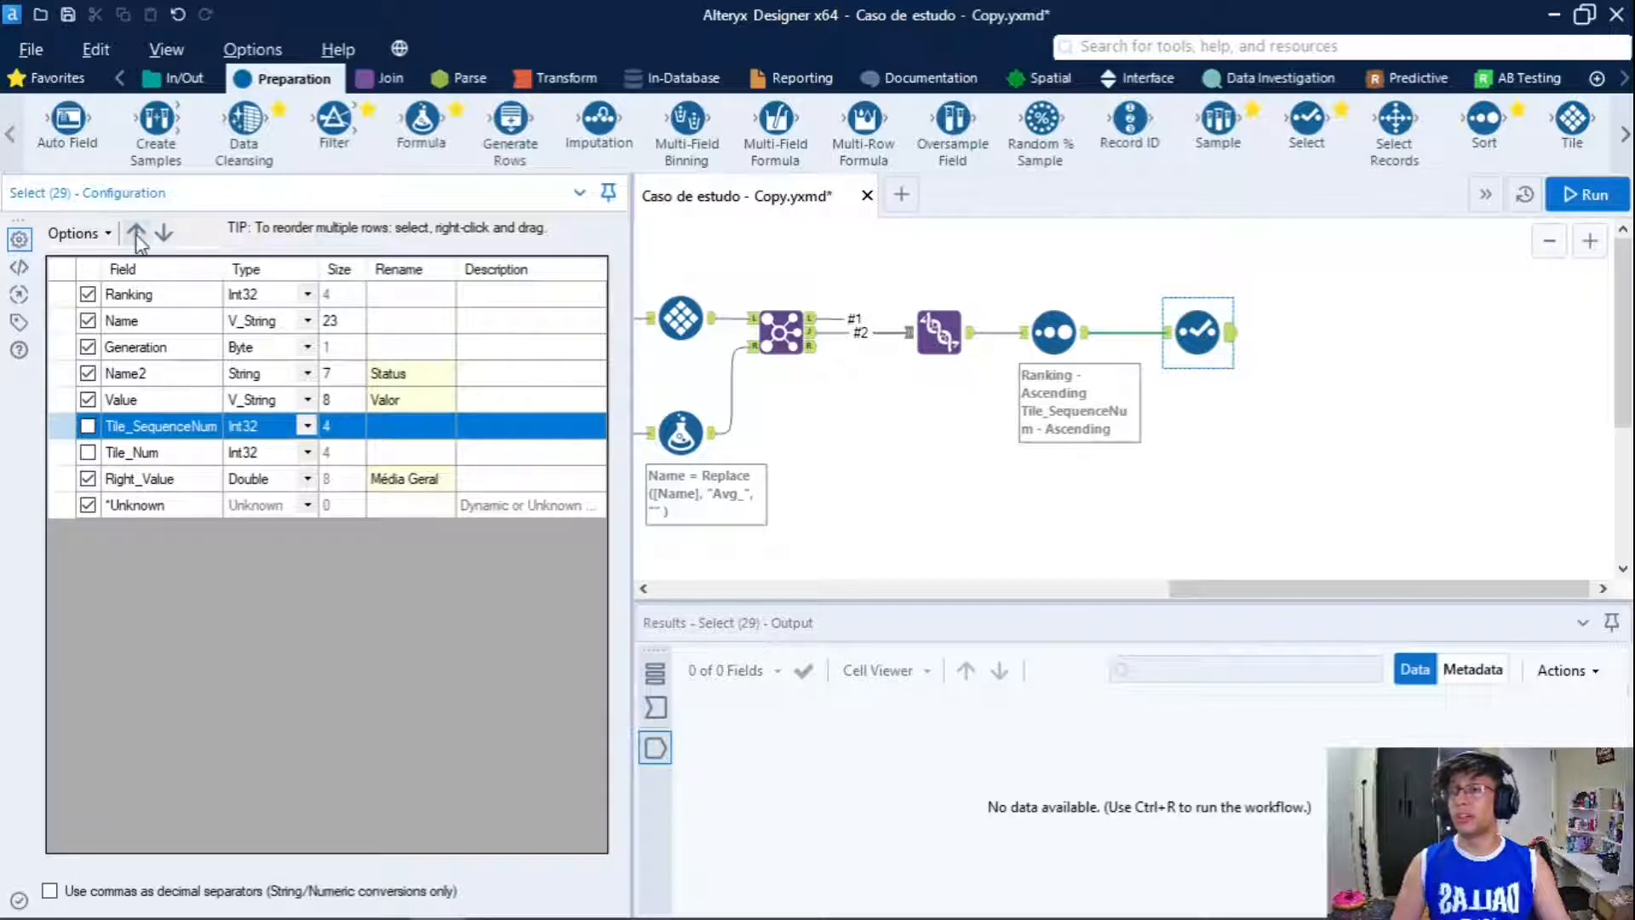
pyautogui.click(163, 232)
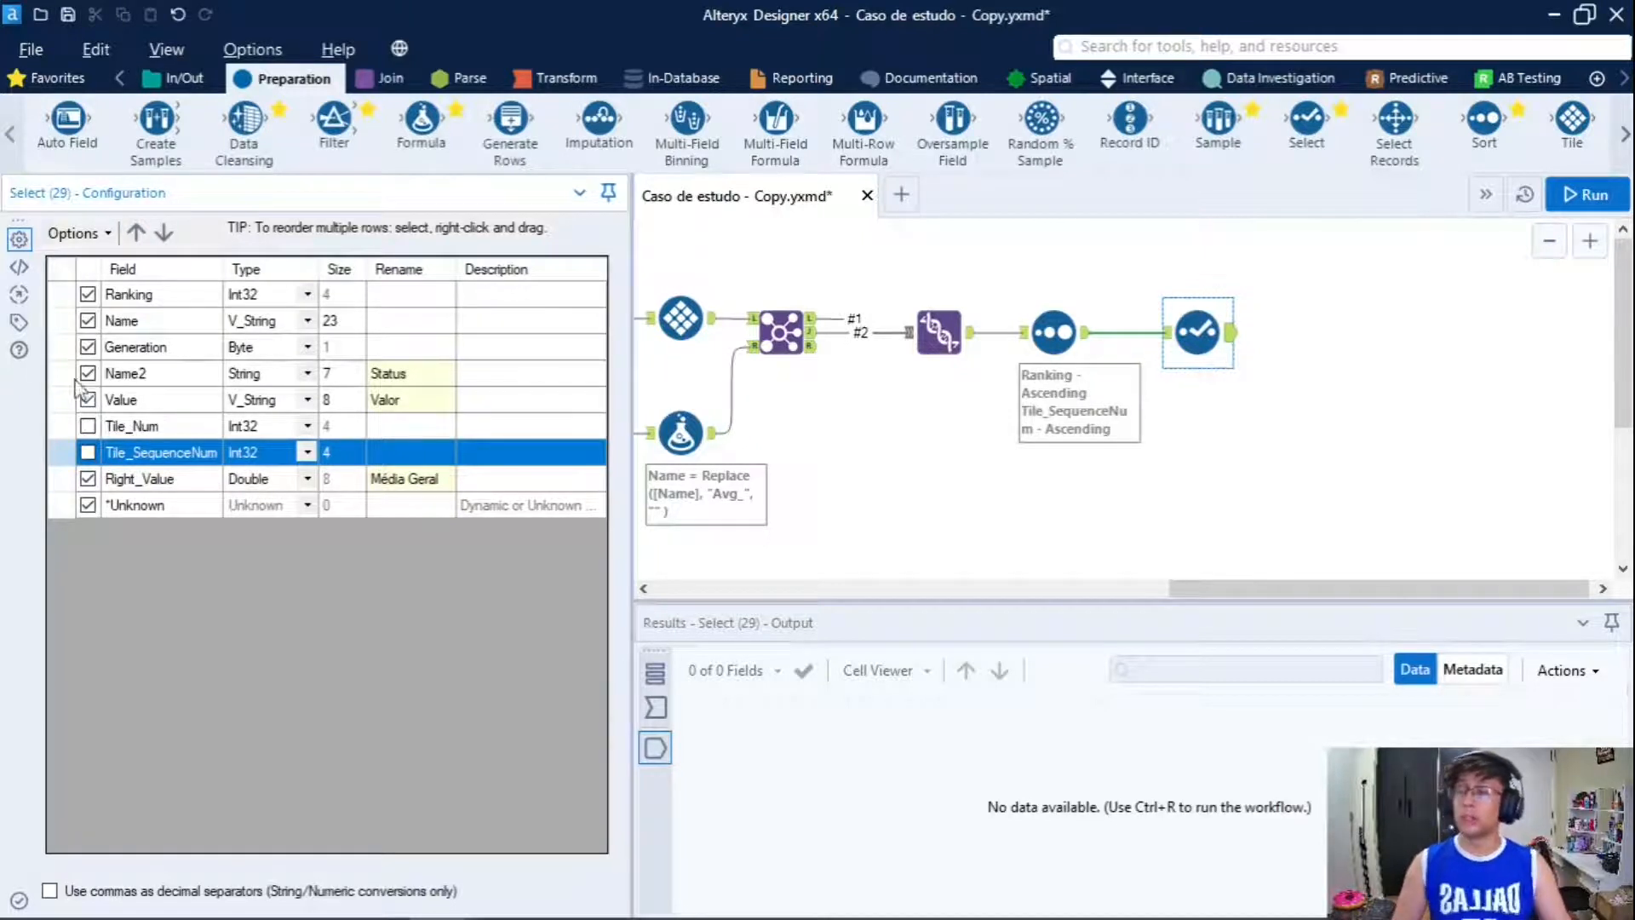
# - Examine the Select tool's extra options, first with one field and again with the rows from Name to Tile_Num highlighted
pyautogui.click(79, 232)
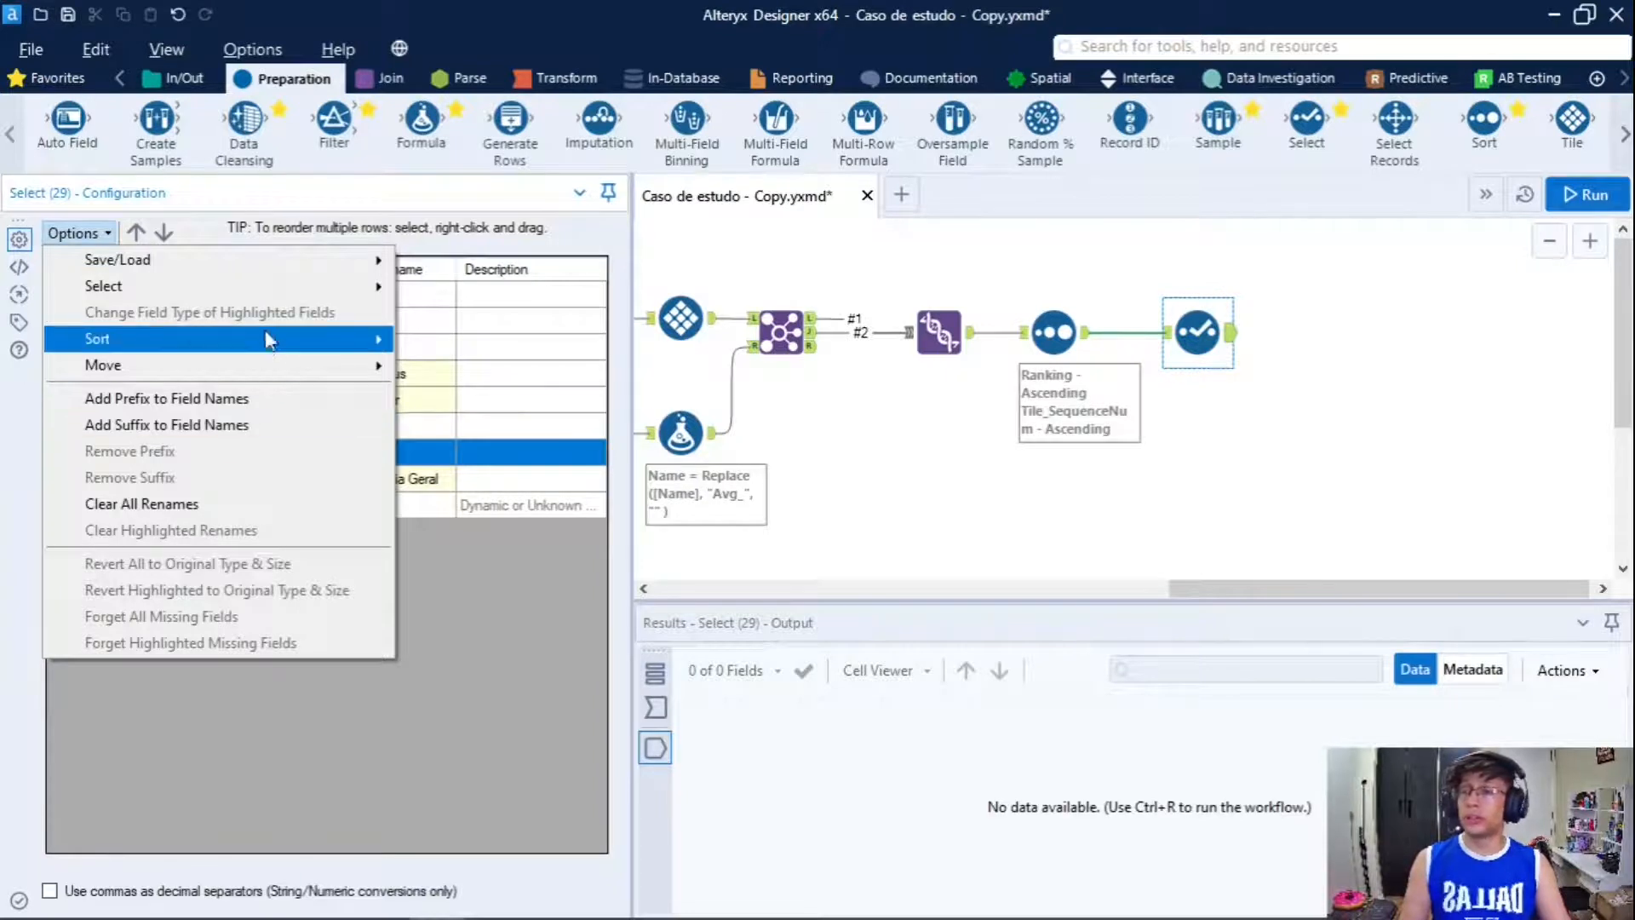
pyautogui.moveTo(258, 290)
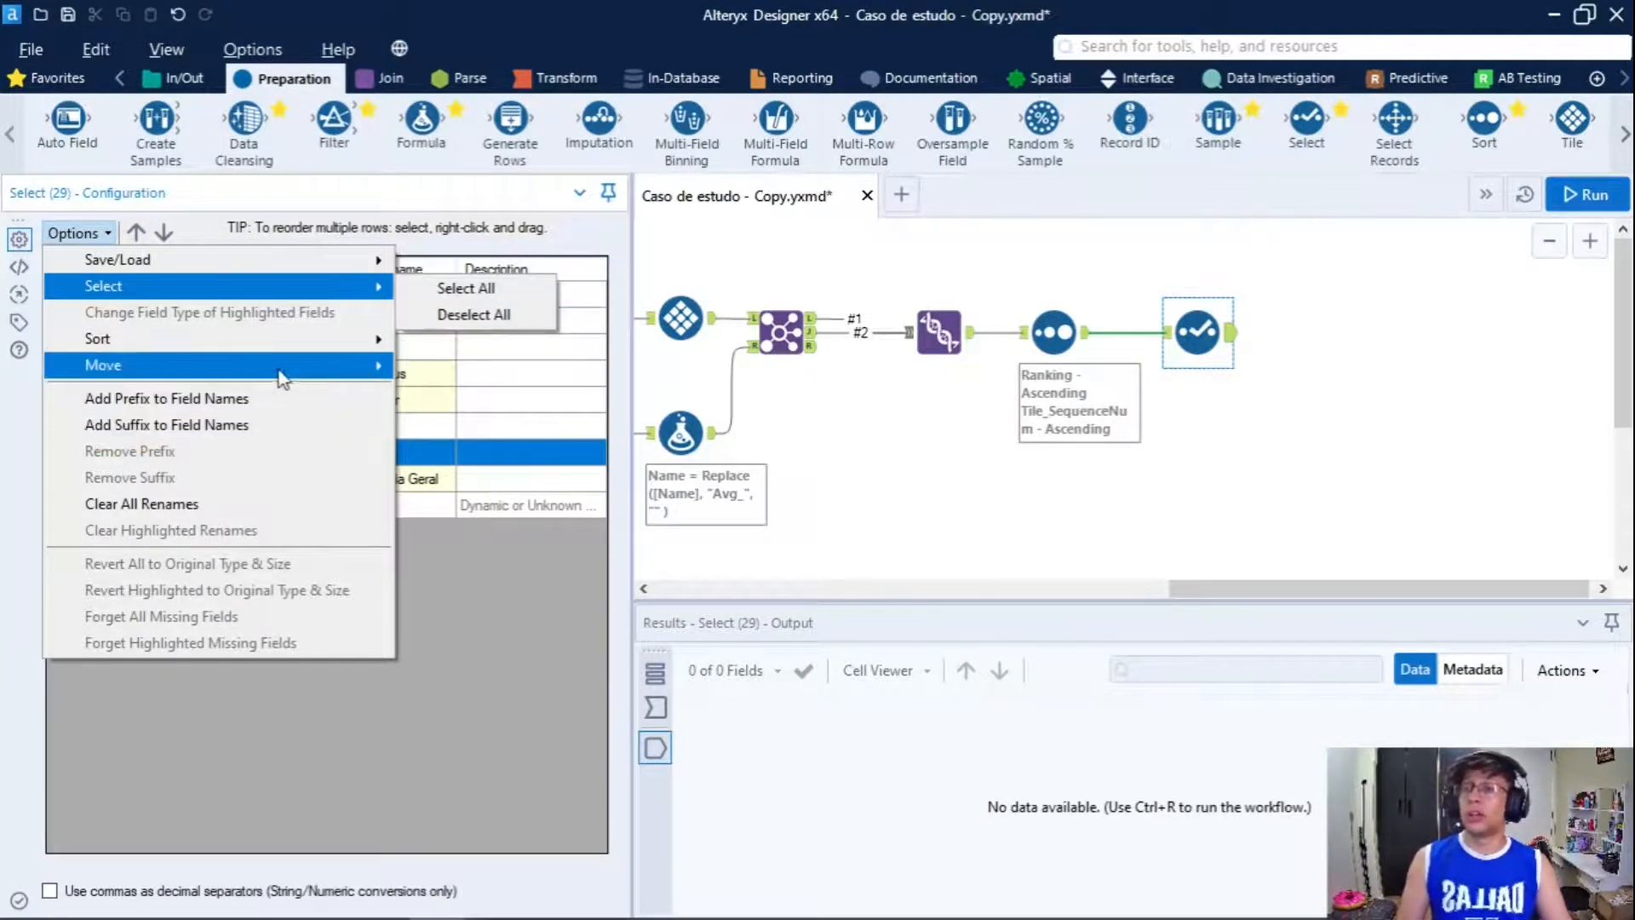
pyautogui.click(506, 634)
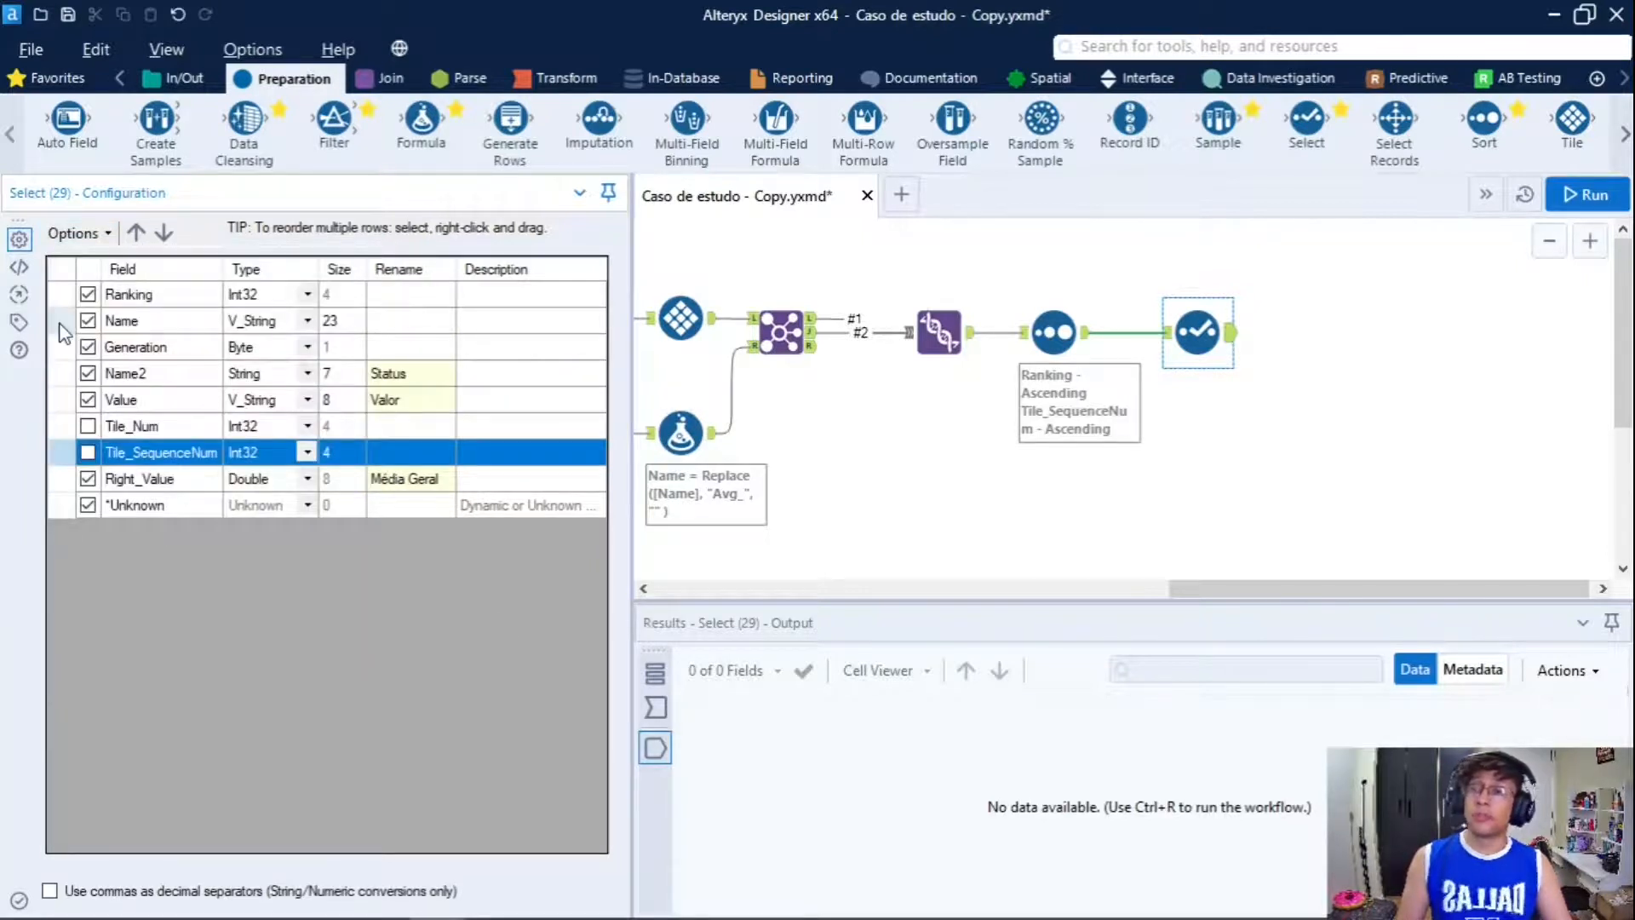
pyautogui.moveTo(73, 320); pyautogui.dragTo(73, 426)
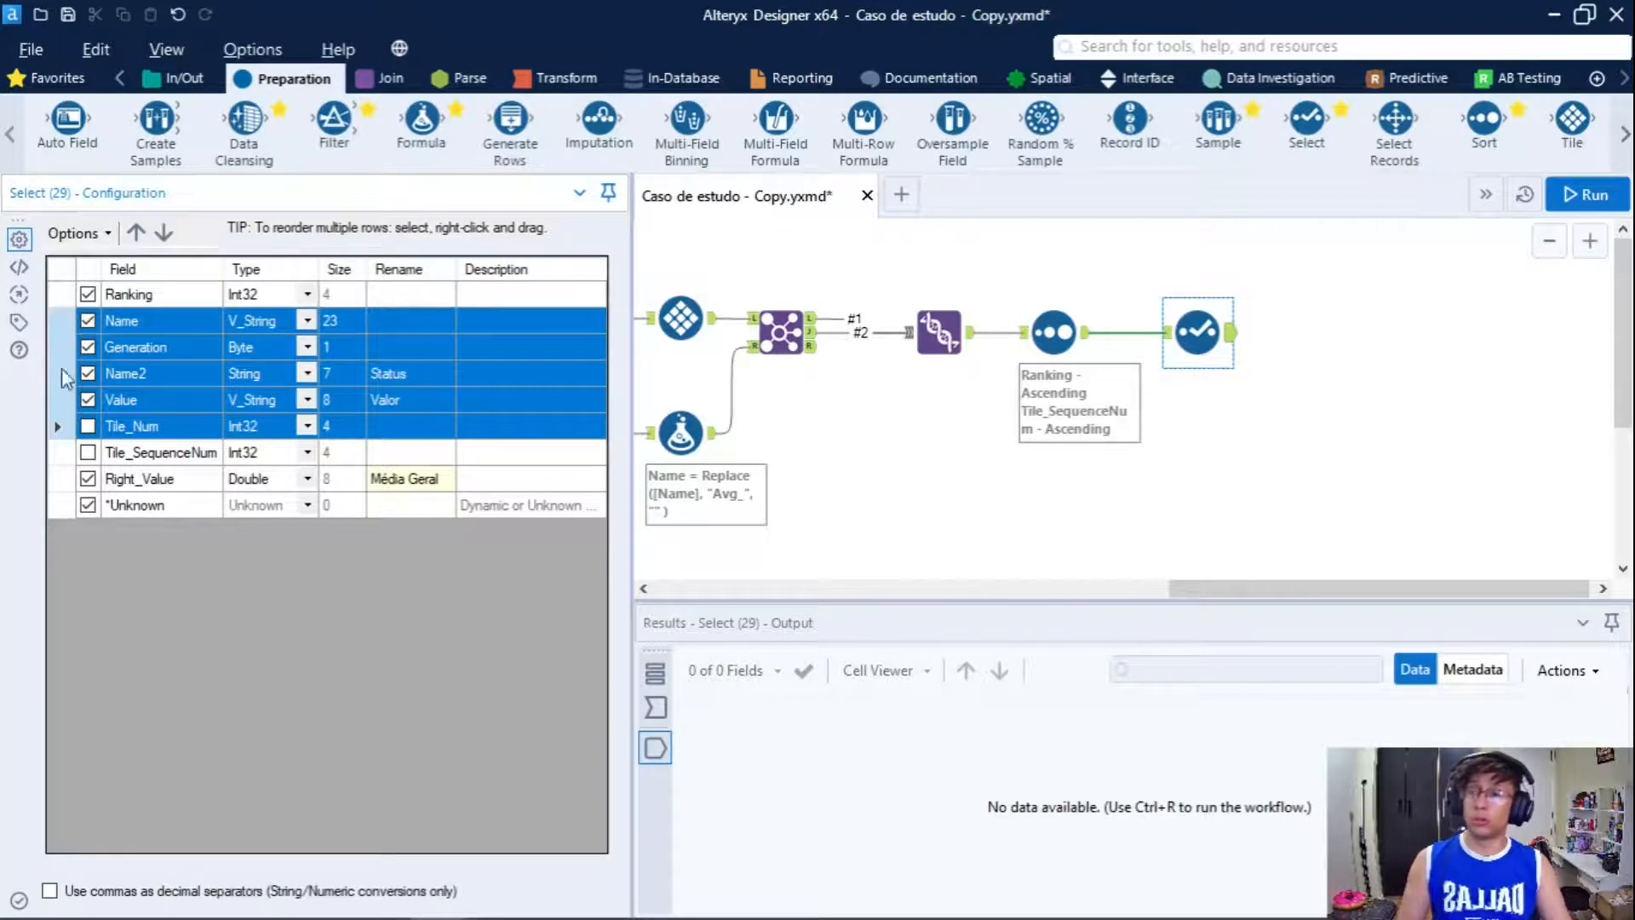
pyautogui.click(74, 236)
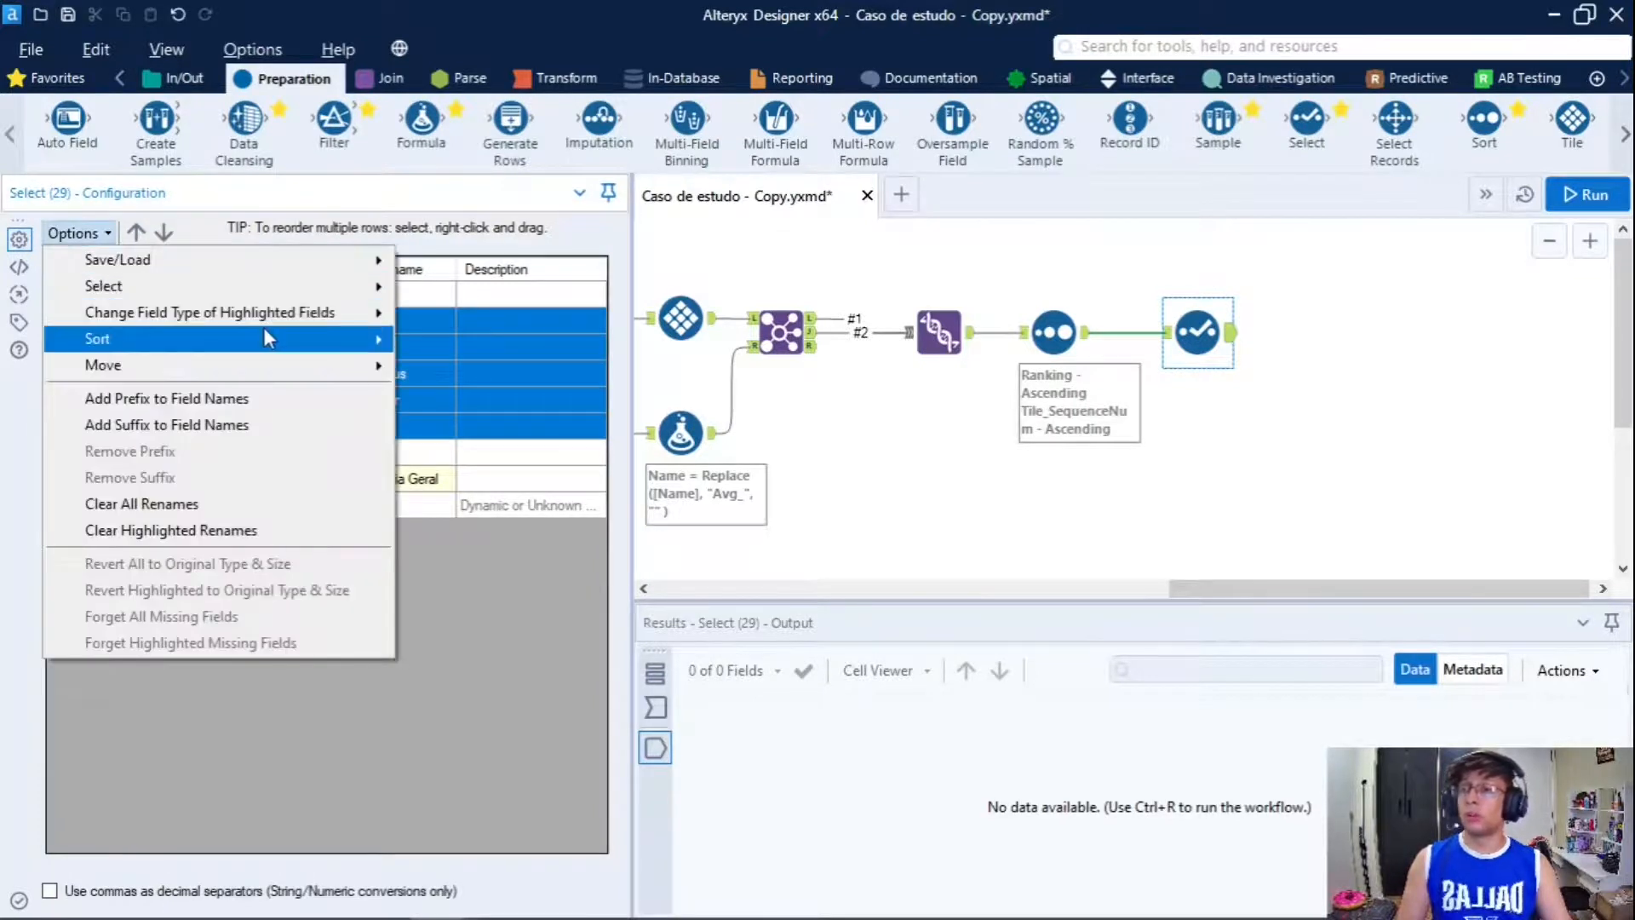
pyautogui.moveTo(344, 306)
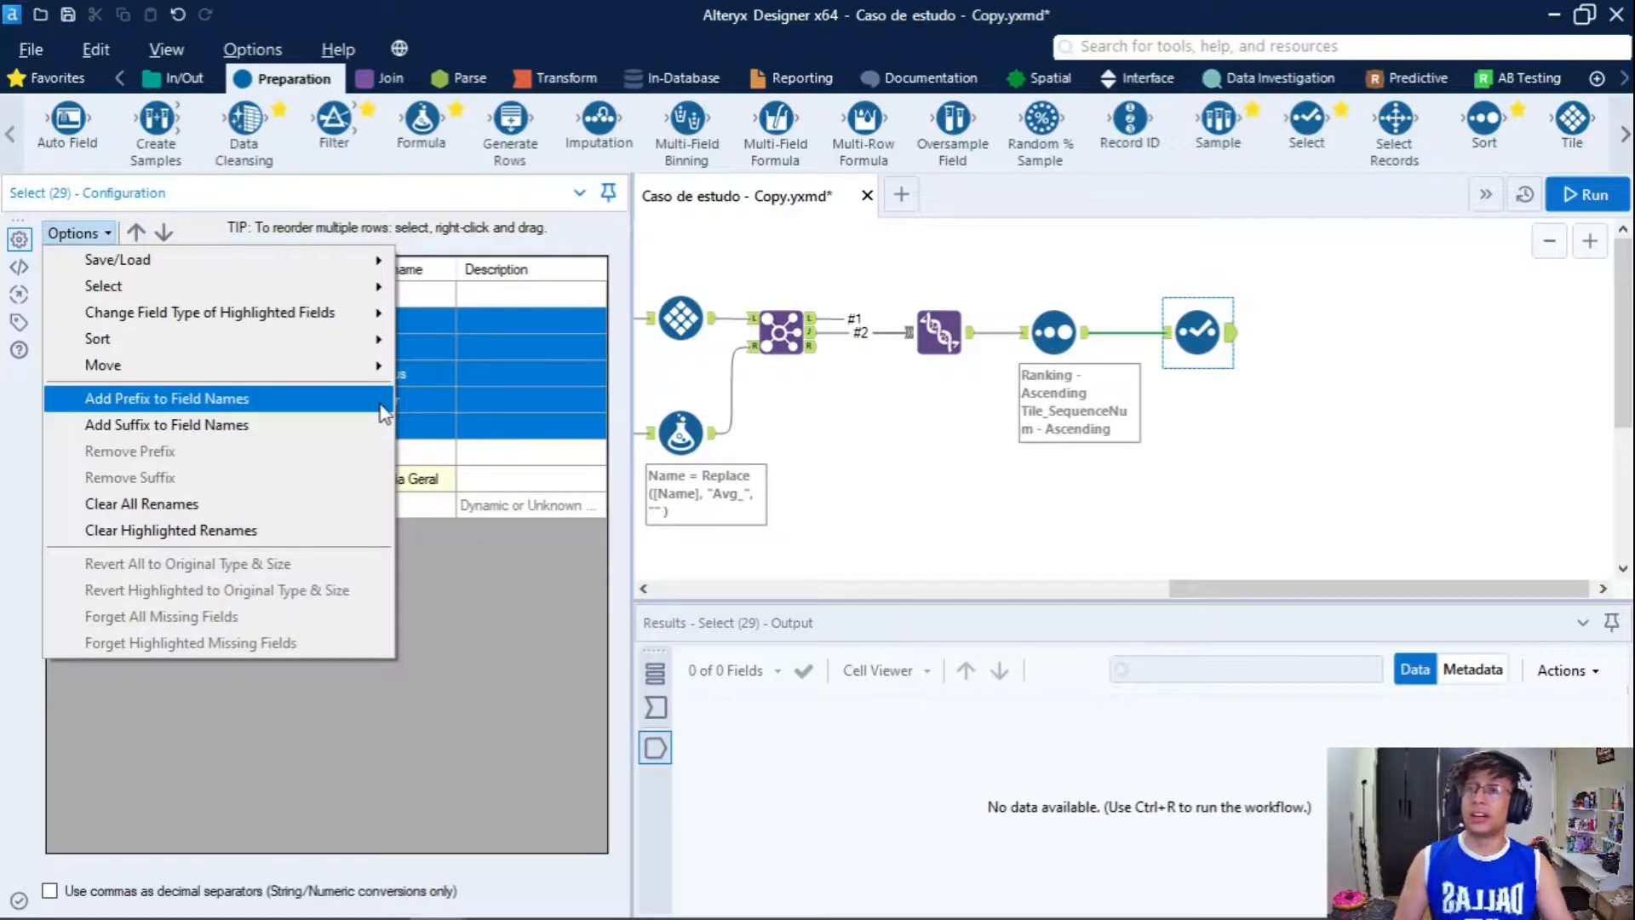
pyautogui.click(543, 602)
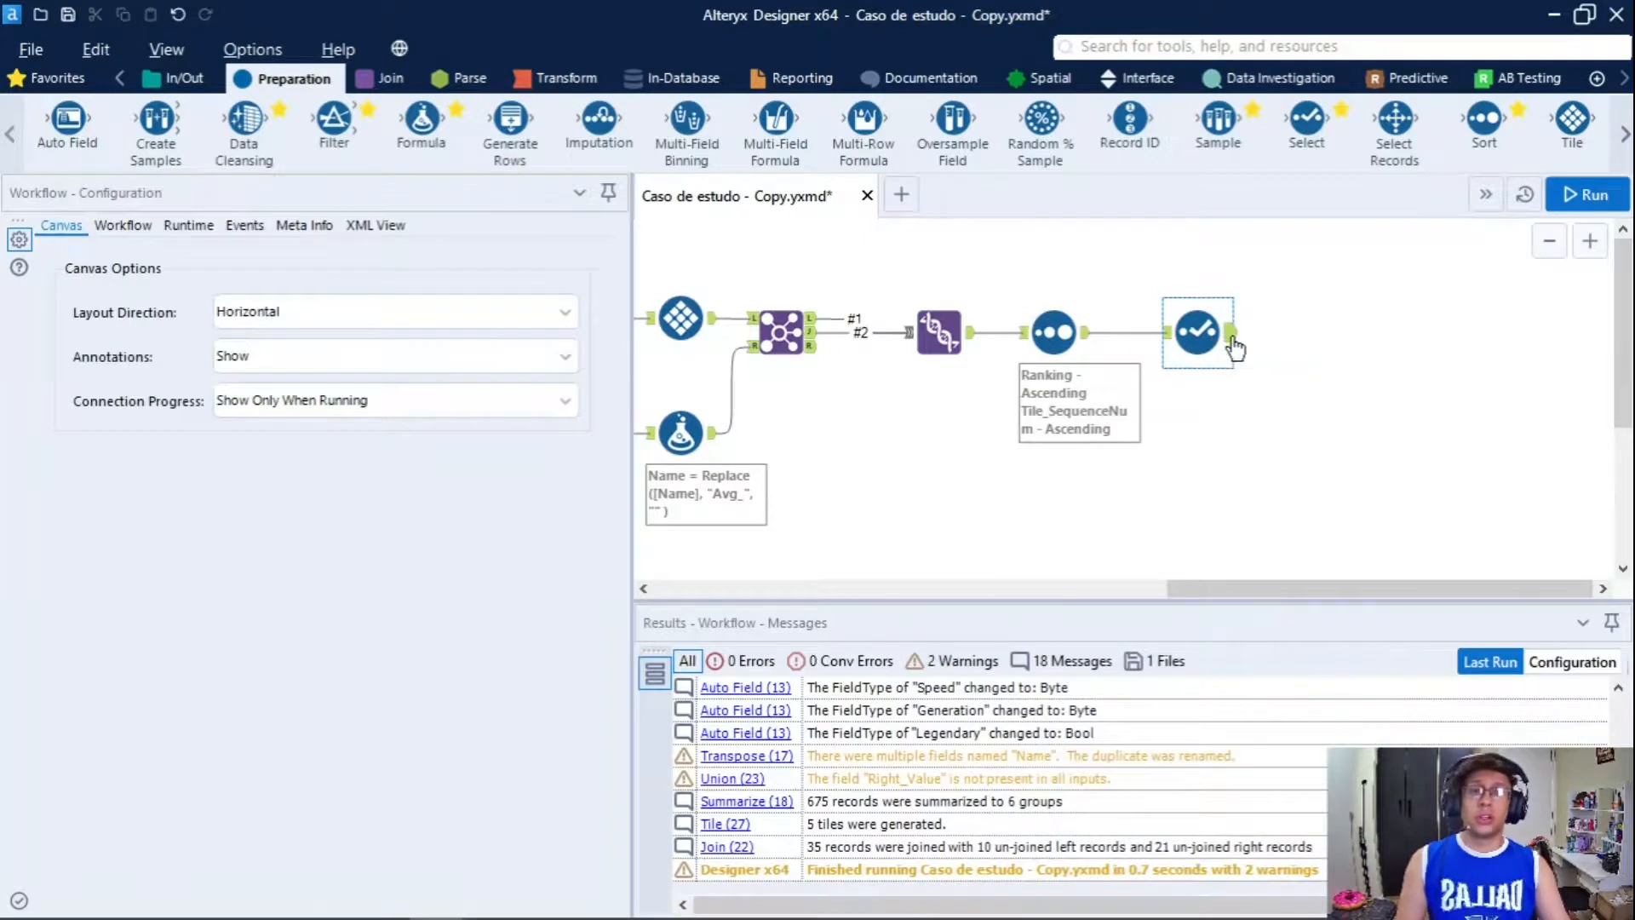
# - Run the workflow and display the output data of the Select tool
pyautogui.click(1233, 336)
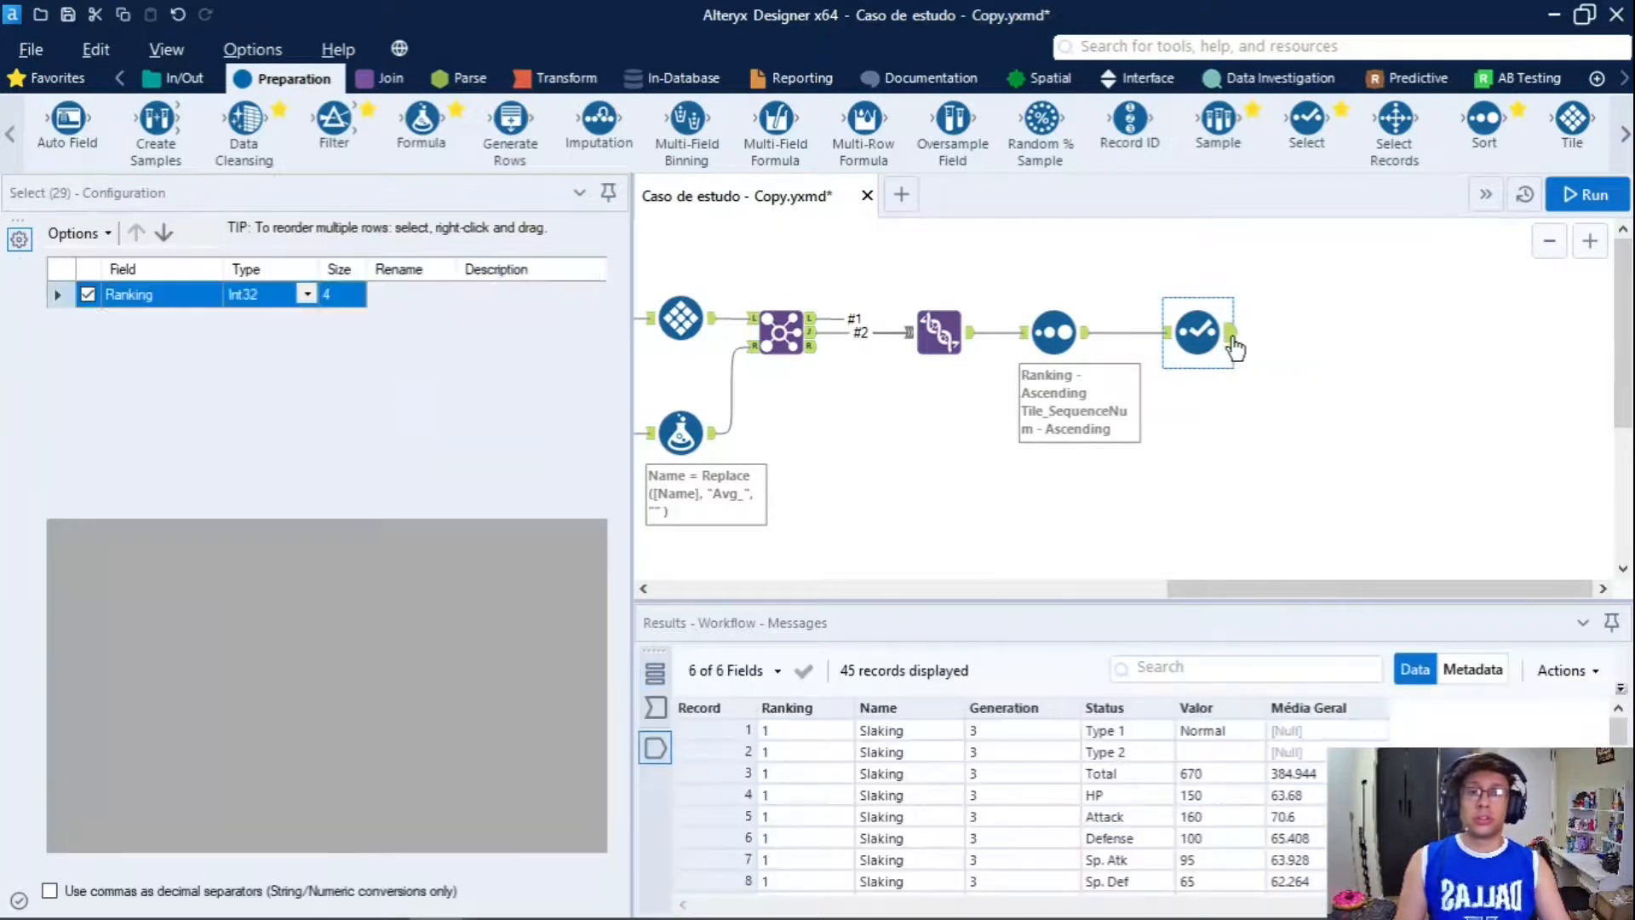